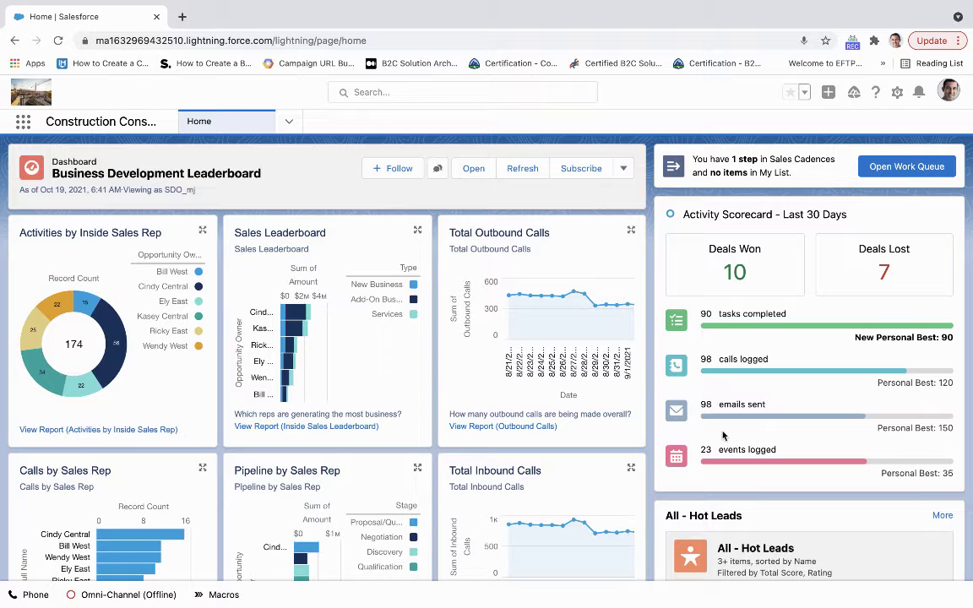
Step: Open the Associated Supply Co. - New Business - 92K bid and list its linked TaskRay projects
click(289, 122)
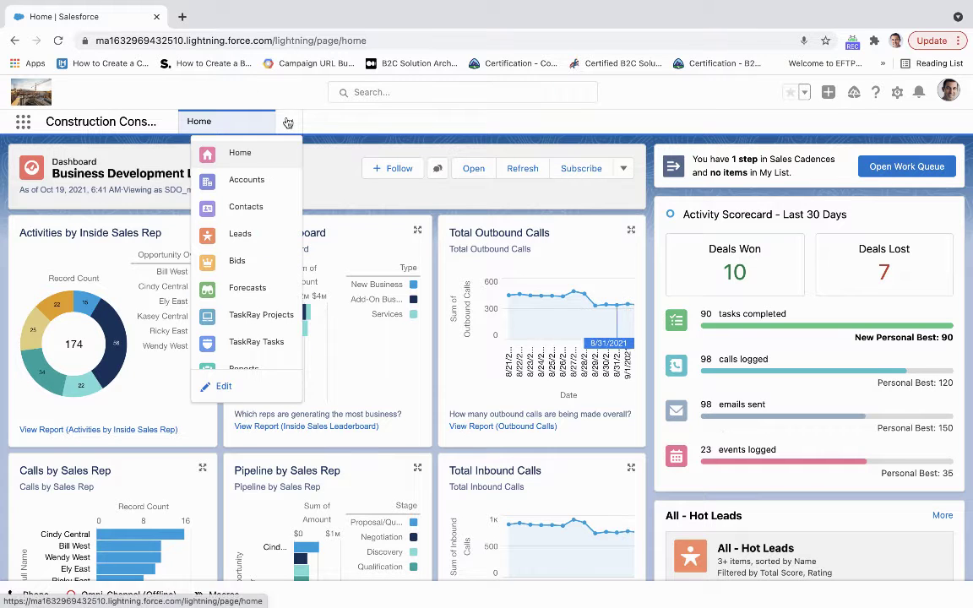
click(233, 260)
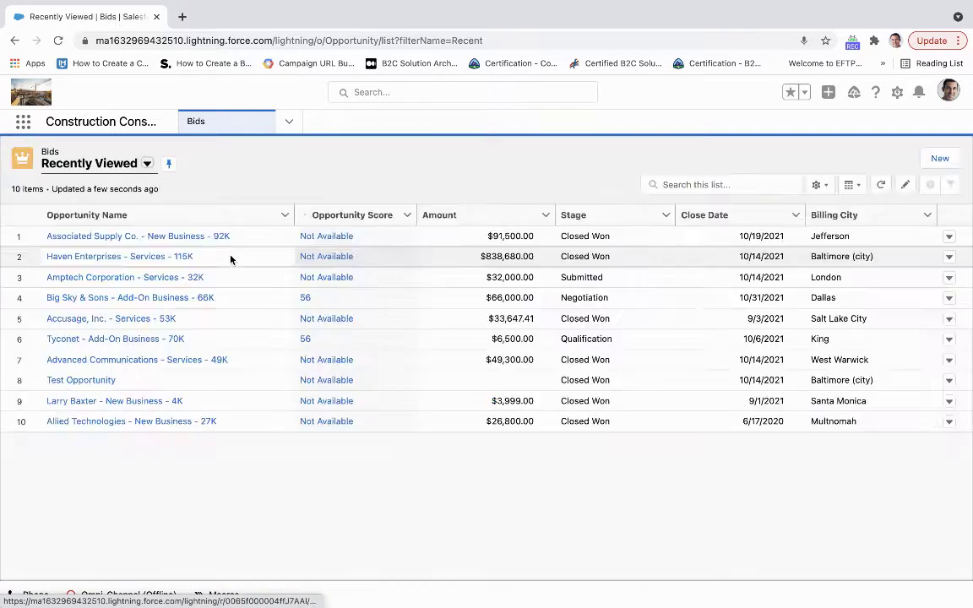
click(154, 236)
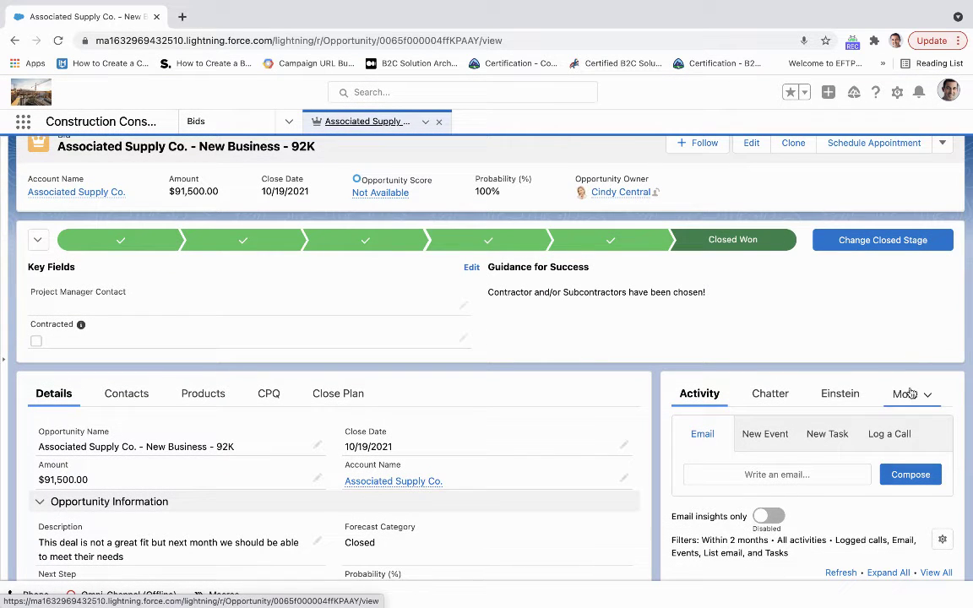
click(907, 395)
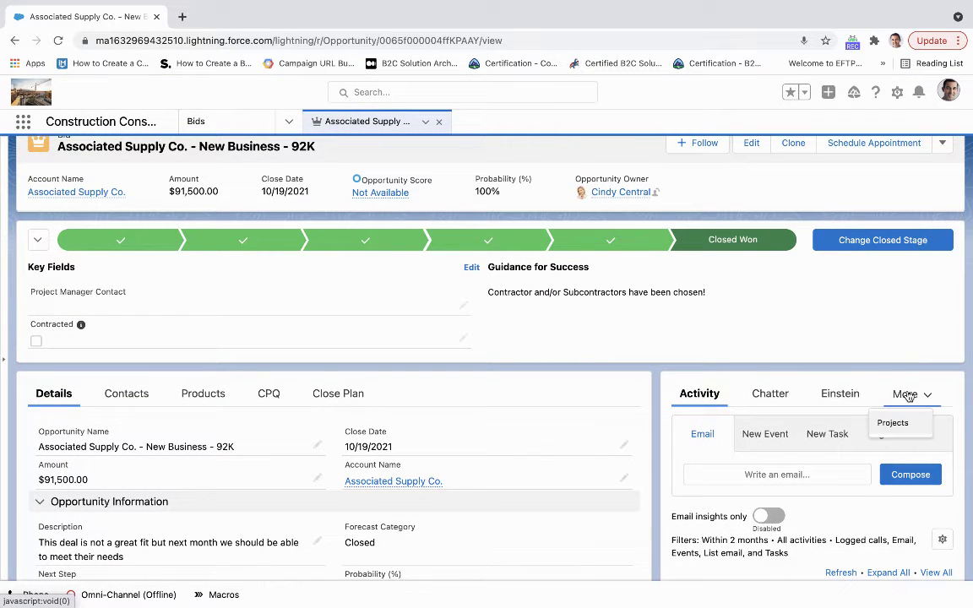
click(887, 423)
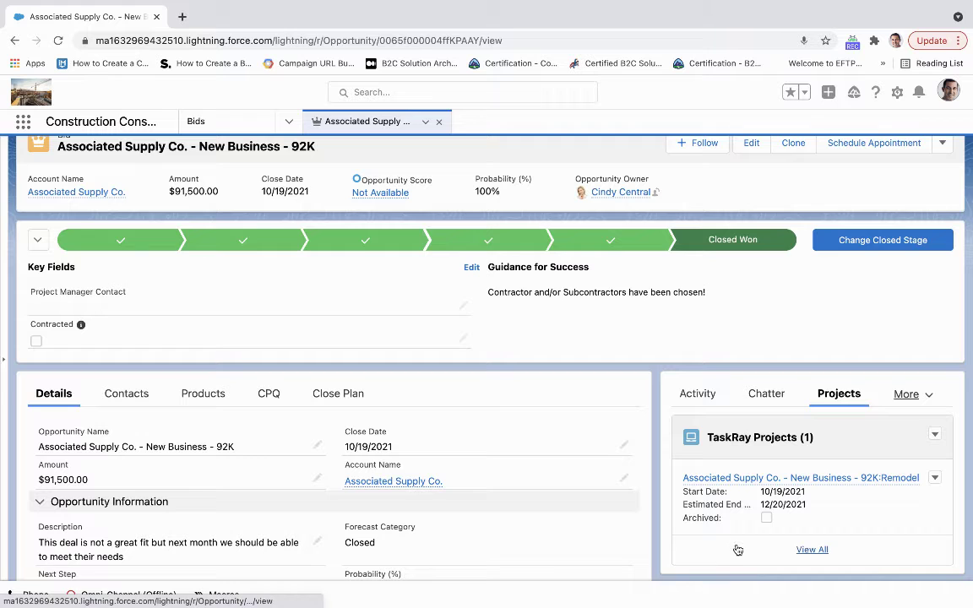
Step: Open the 92K:Remodel TaskRay project and scroll down to its TaskRay Time panel
click(707, 480)
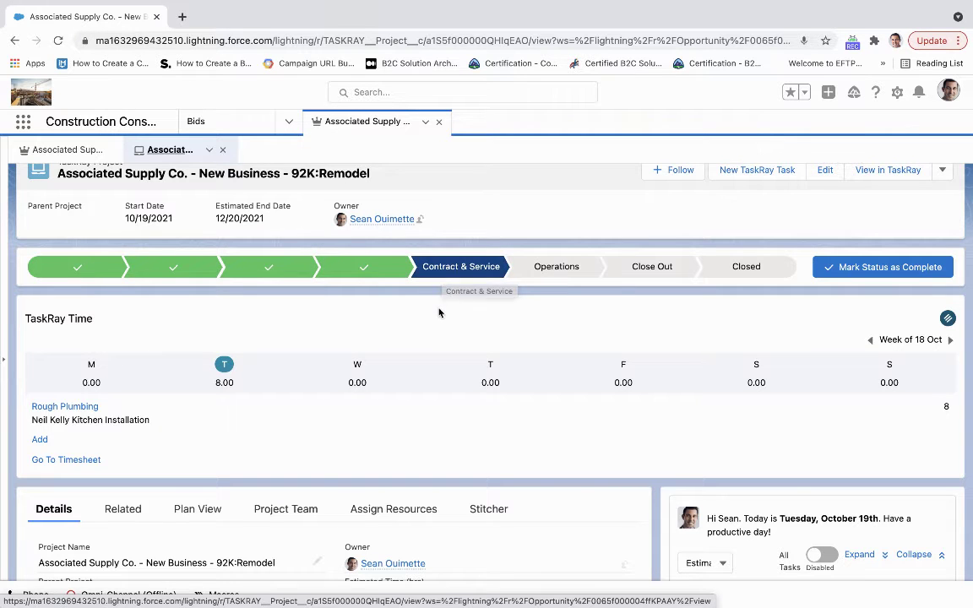
scroll(438, 314, down, 1)
scroll(438, 314, down, 2)
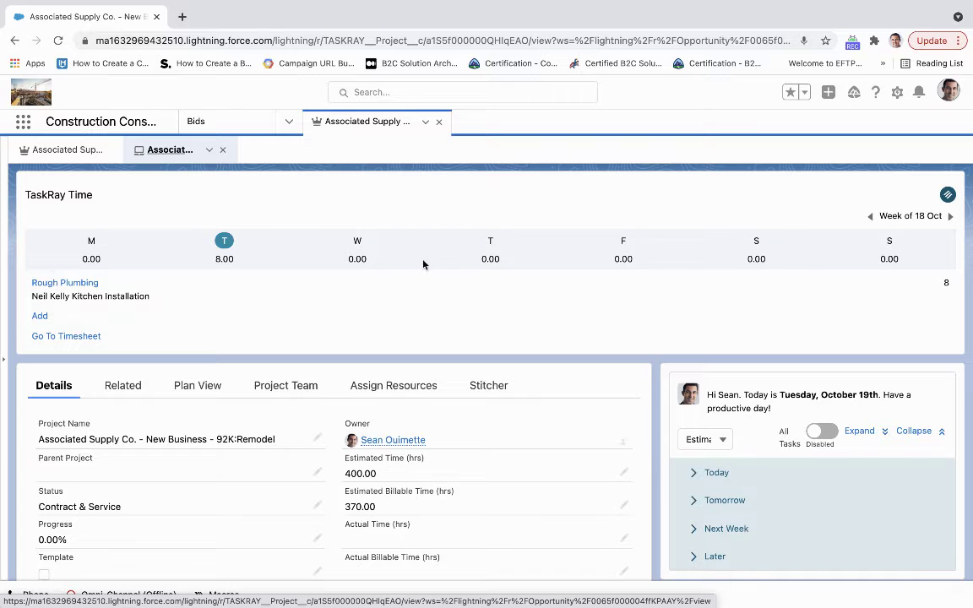
Step: Add an 8-hour TaskRay Time entry on the Rough Electrical (Associated Supply) task
click(39, 315)
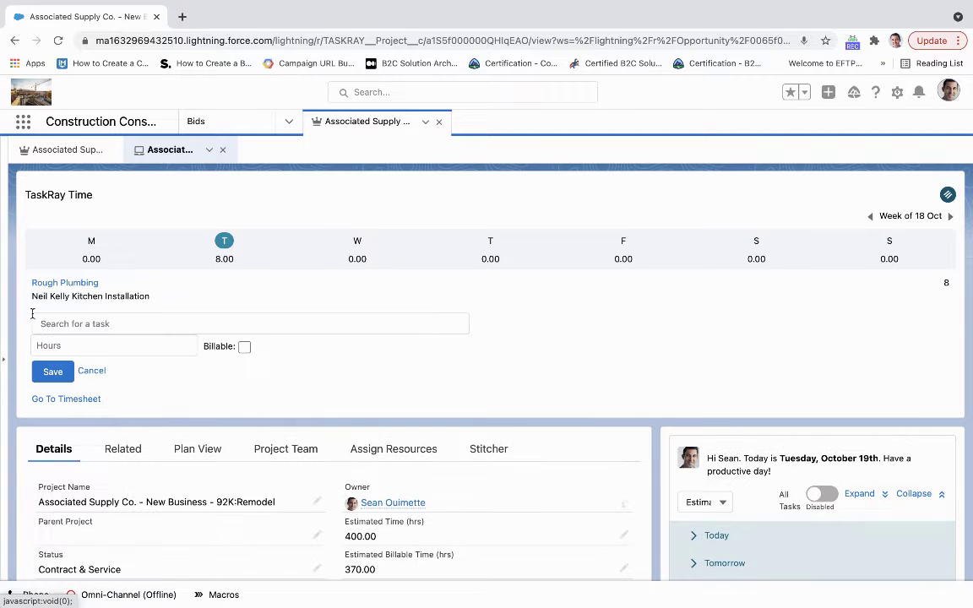
click(66, 323)
text(Rough)
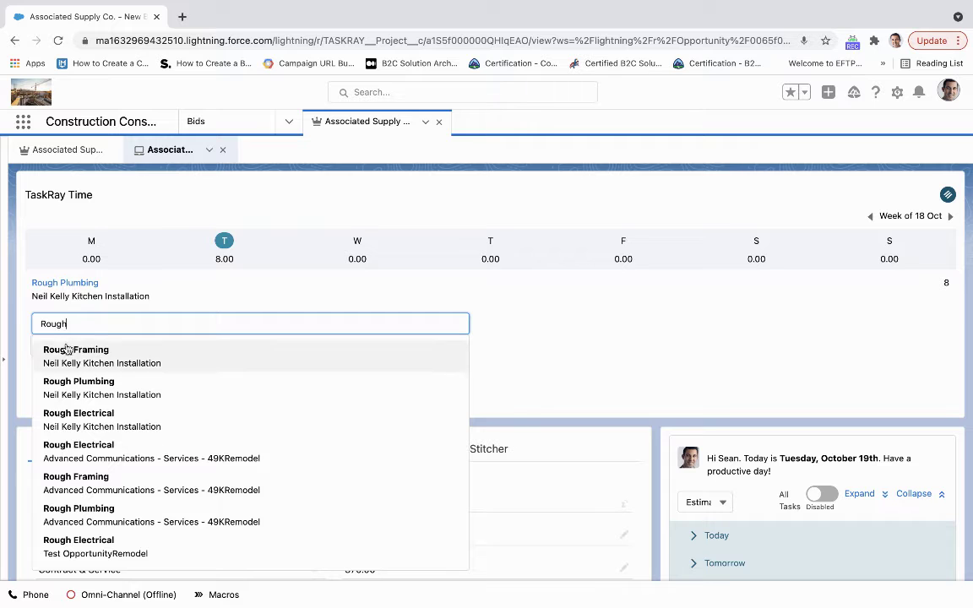
scroll(123, 448, down, 1)
scroll(122, 448, down, 5)
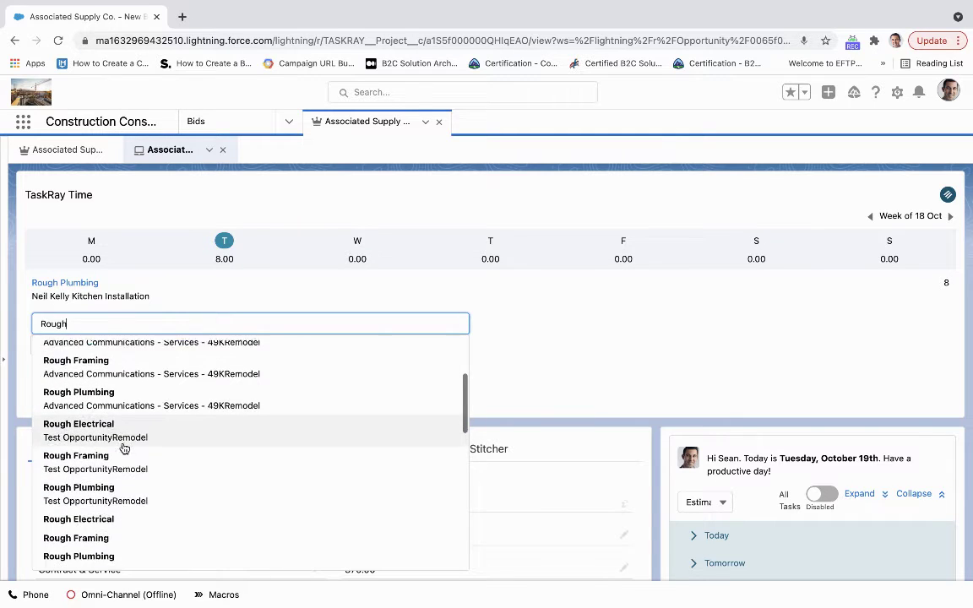
scroll(124, 448, down, 8)
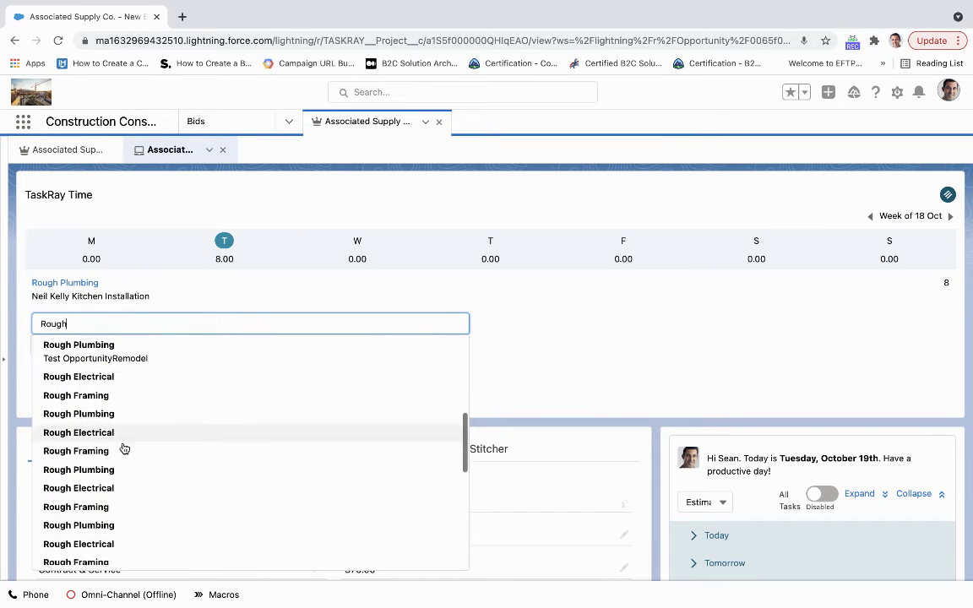
scroll(123, 448, down, 6)
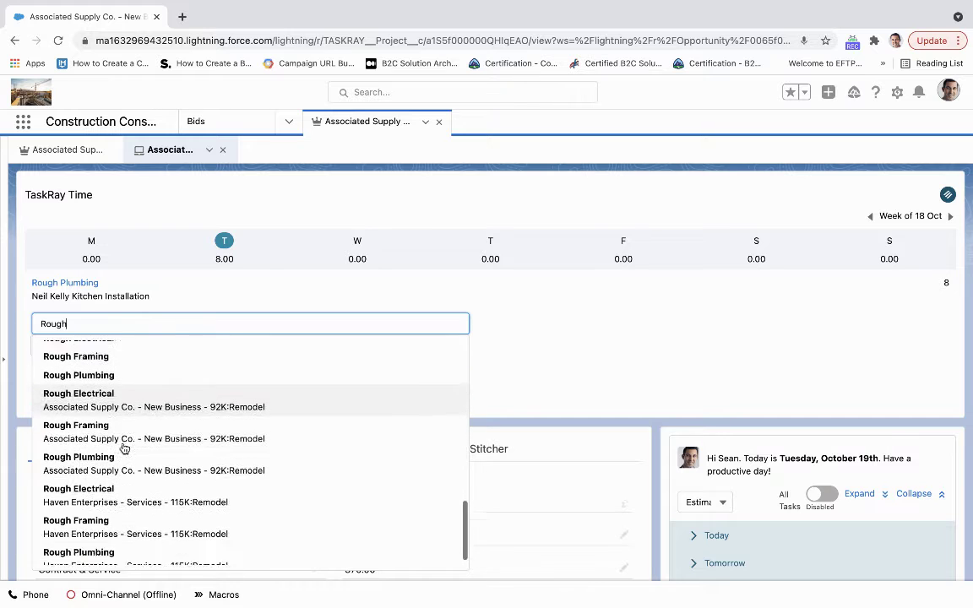
click(105, 389)
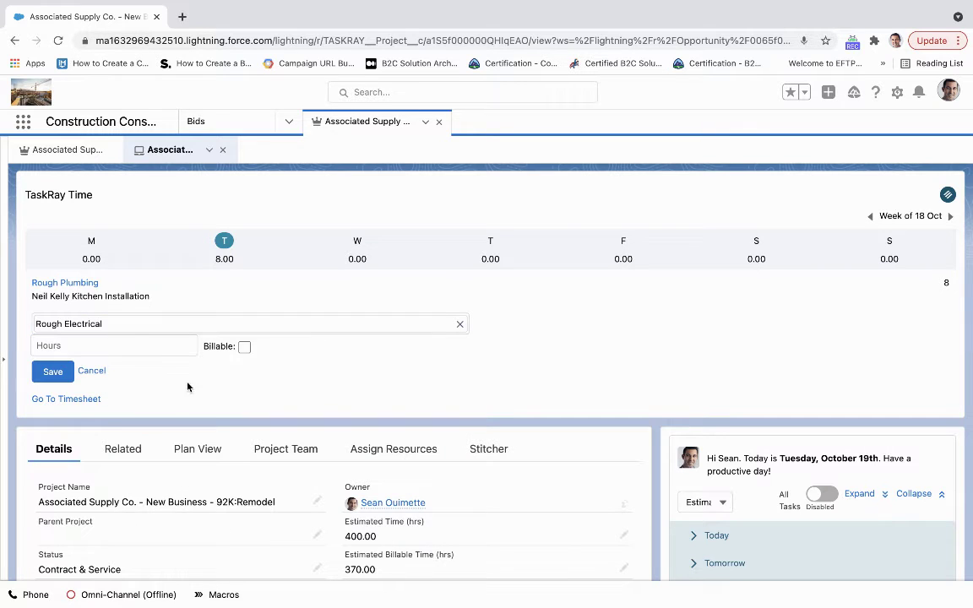
click(135, 347)
text(8)
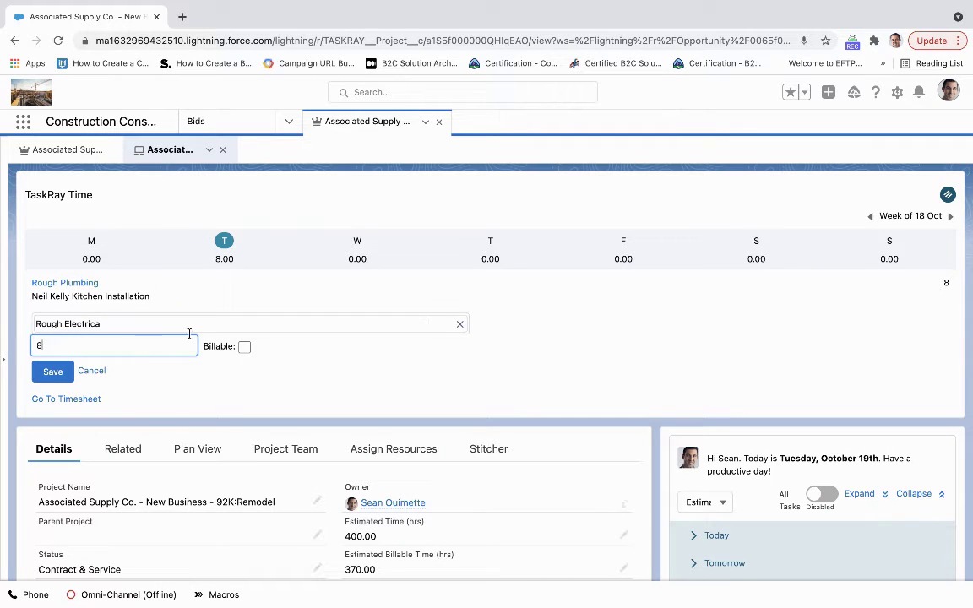
click(52, 374)
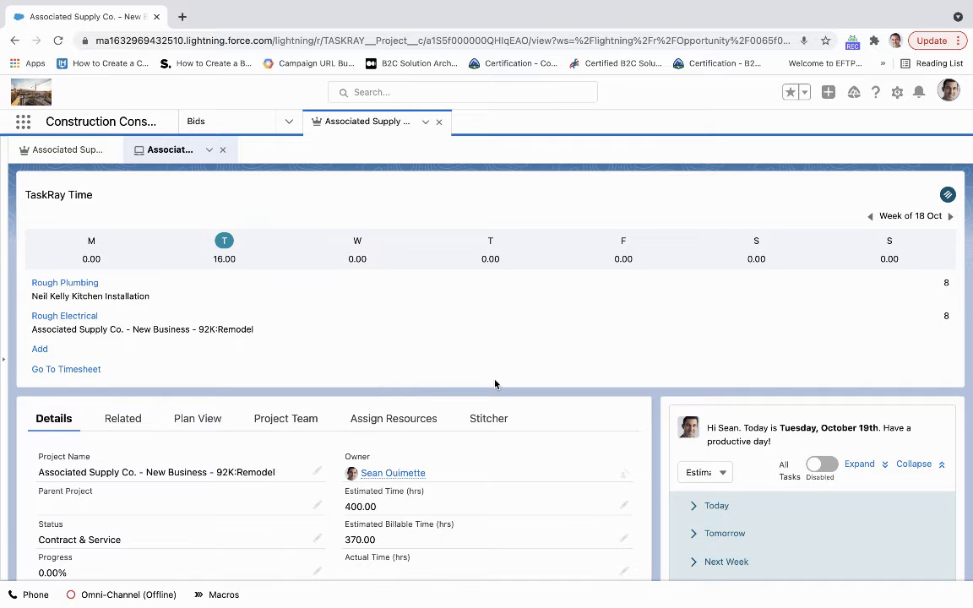
Step: Expand the Tomorrow and Next Week task groups to show Rough Framing and Rough Plumbing
scroll(495, 385, down, 5)
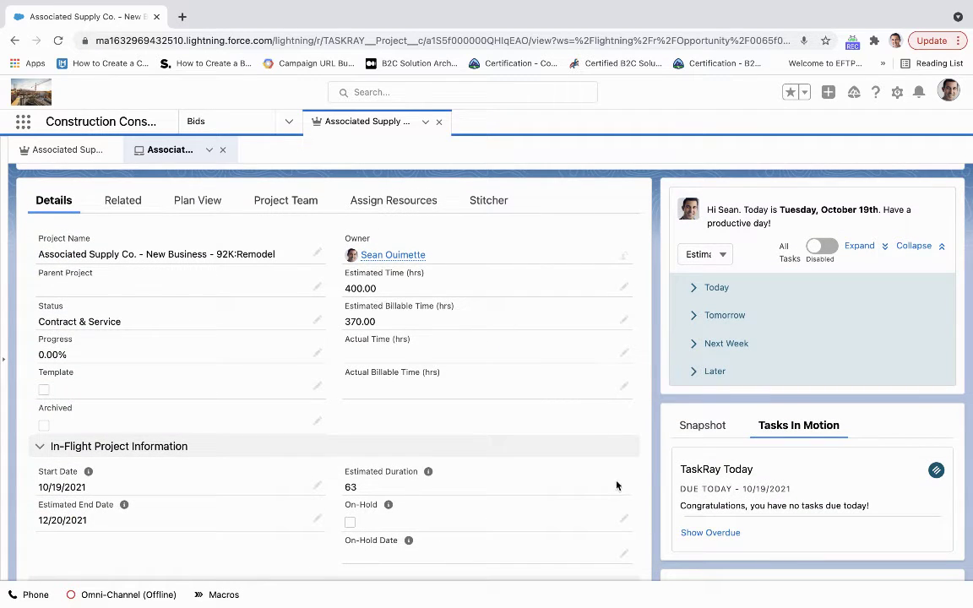
scroll(612, 259, up, 1)
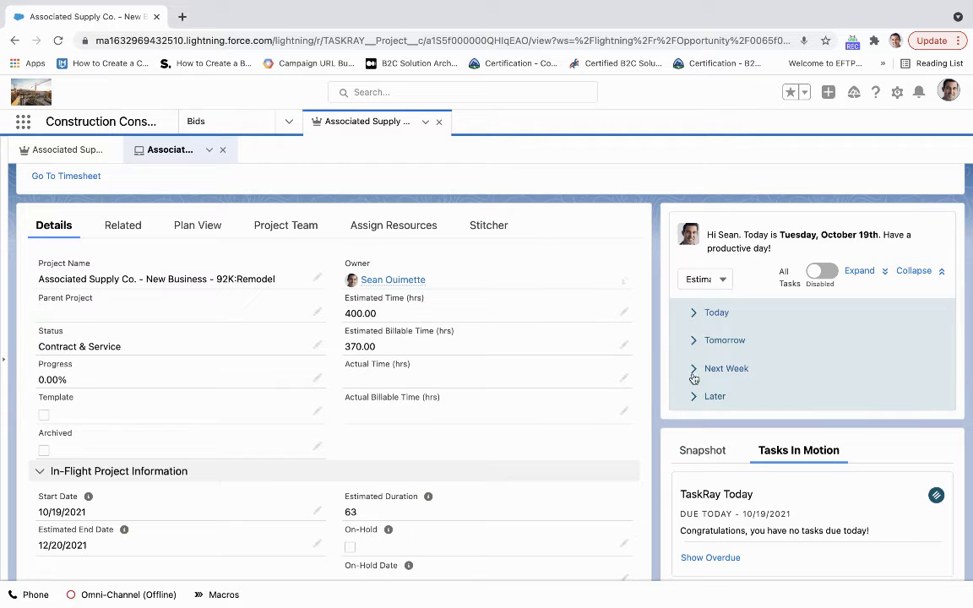
click(693, 342)
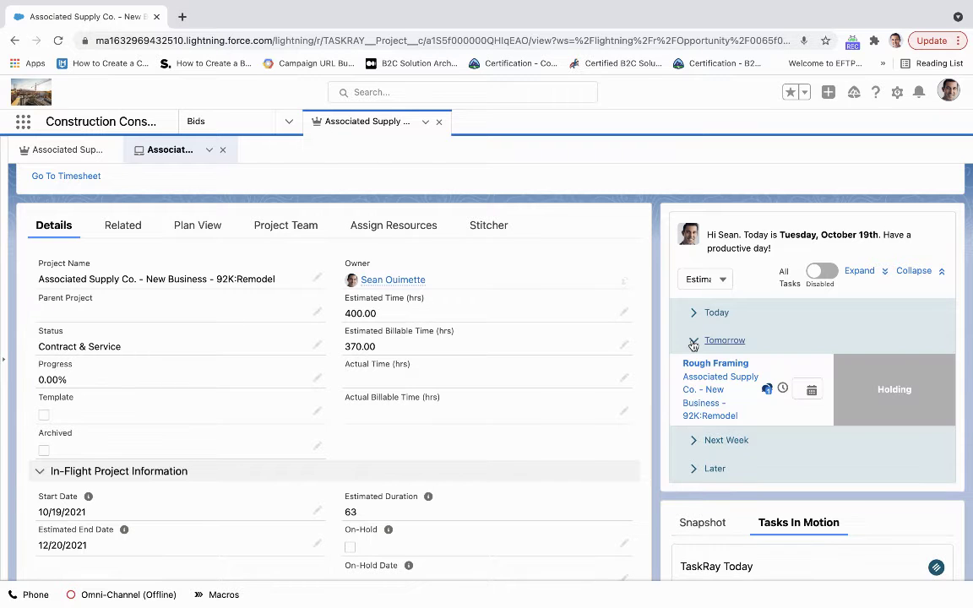
click(693, 441)
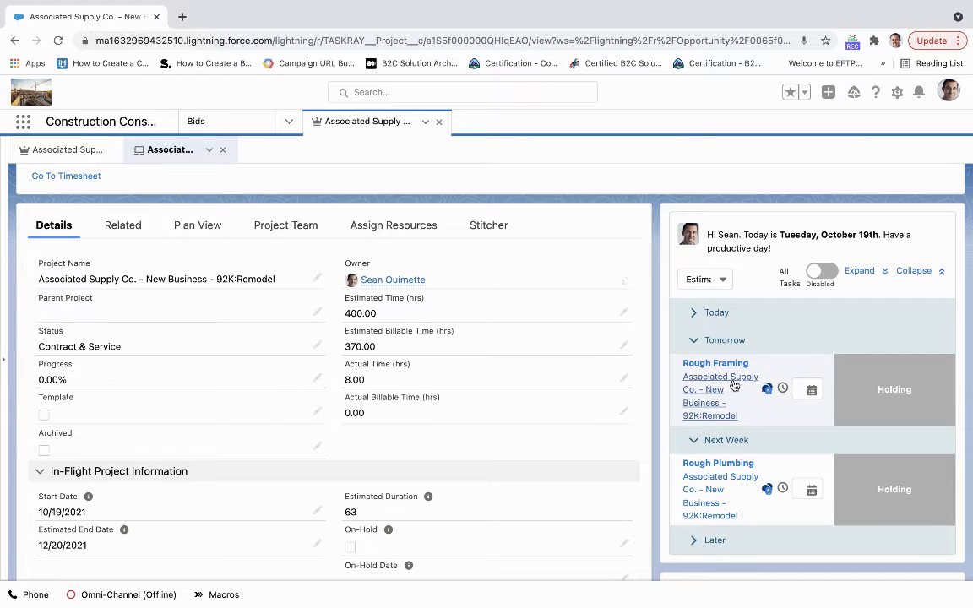
Step: Open the Rough Framing task and review its Details, scheduled 10/19/2021 to 10/20/2021
click(724, 365)
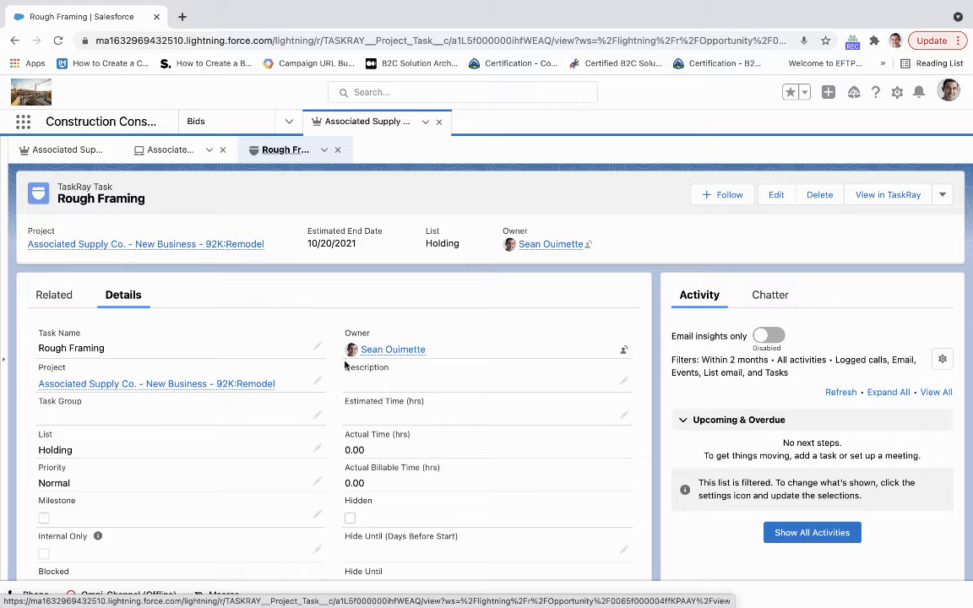
scroll(332, 404, down, 3)
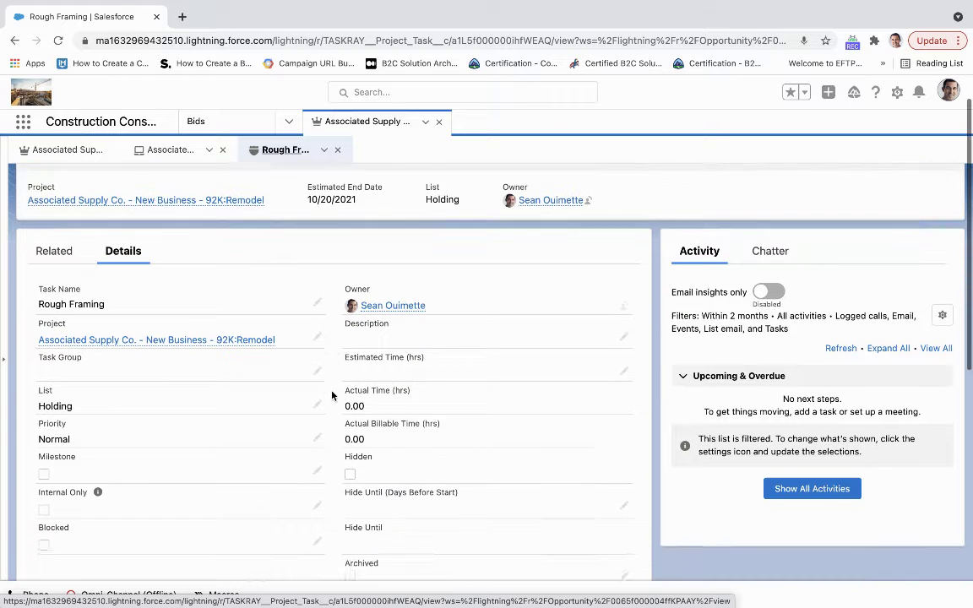
scroll(332, 395, down, 2)
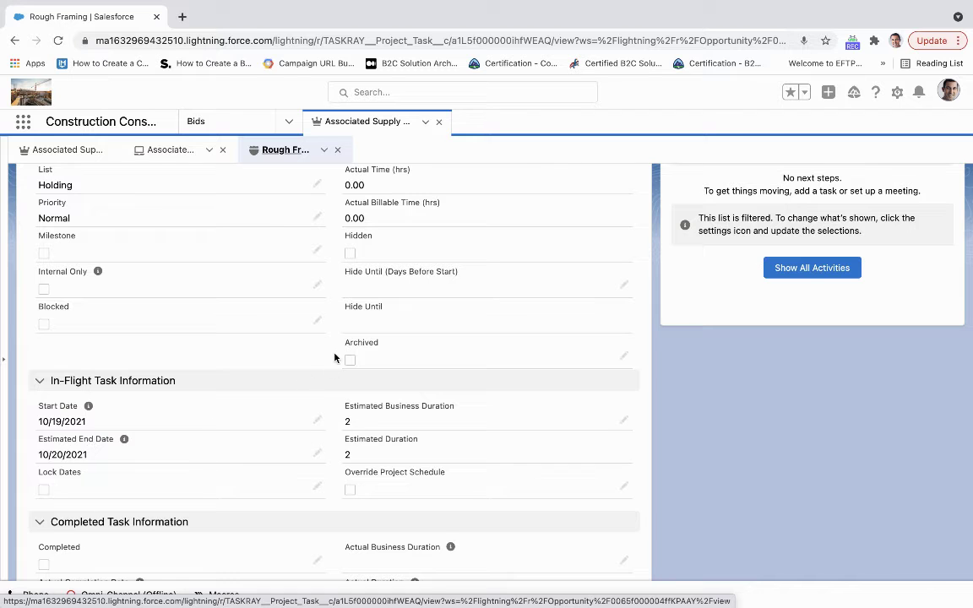
scroll(335, 359, up, 5)
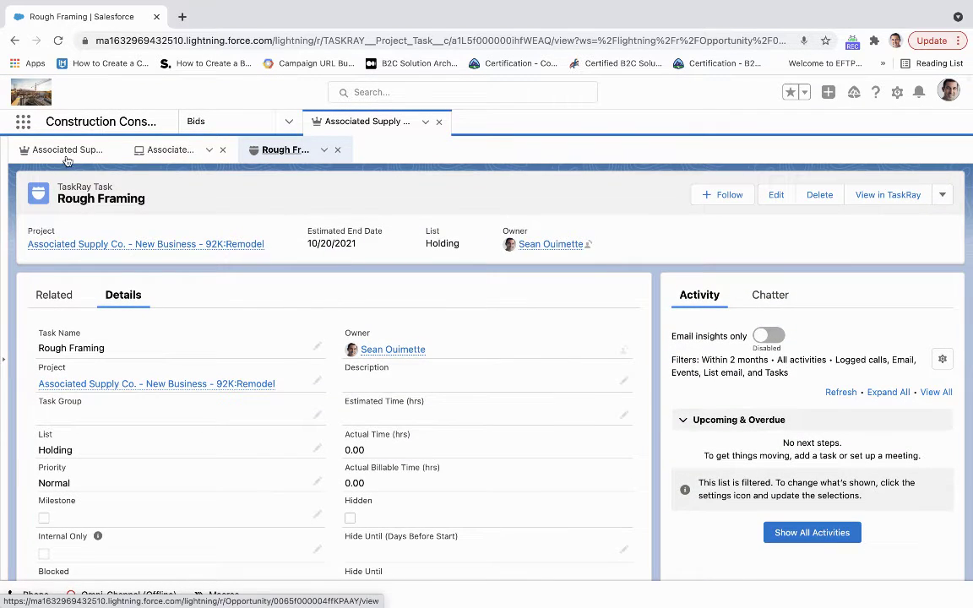
Step: Return to the 92K:Remodel project and switch to its Plan View Gantt
click(162, 150)
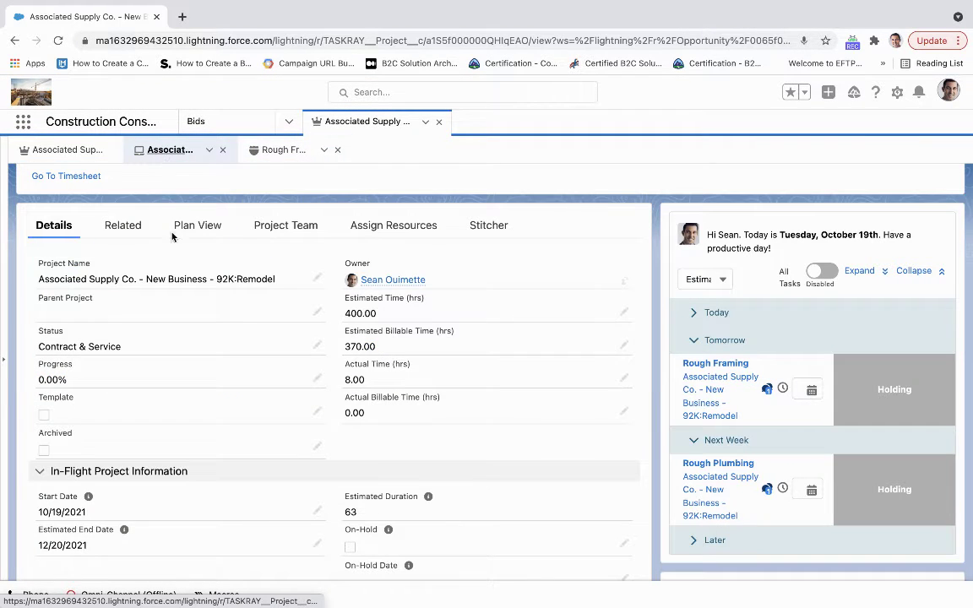
click(193, 224)
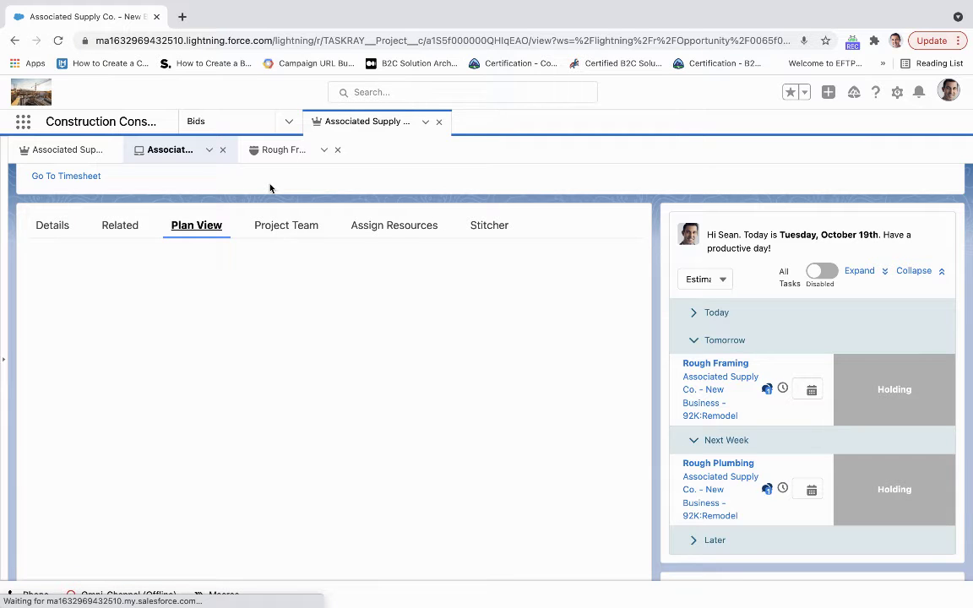
click(694, 341)
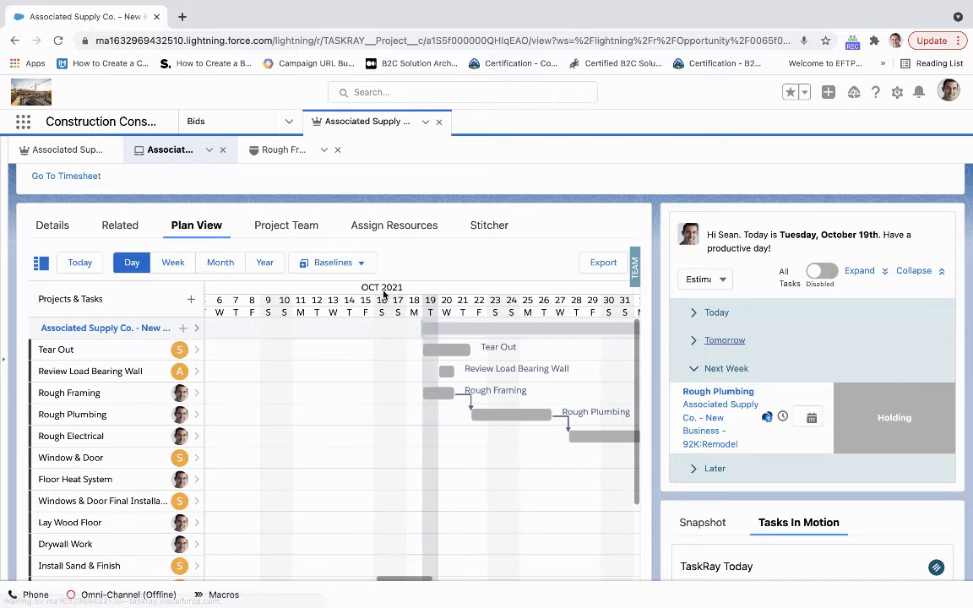
Step: Review the Gantt from Tear Out to Drywall Work and open the team members panel
scroll(342, 469, right, 5)
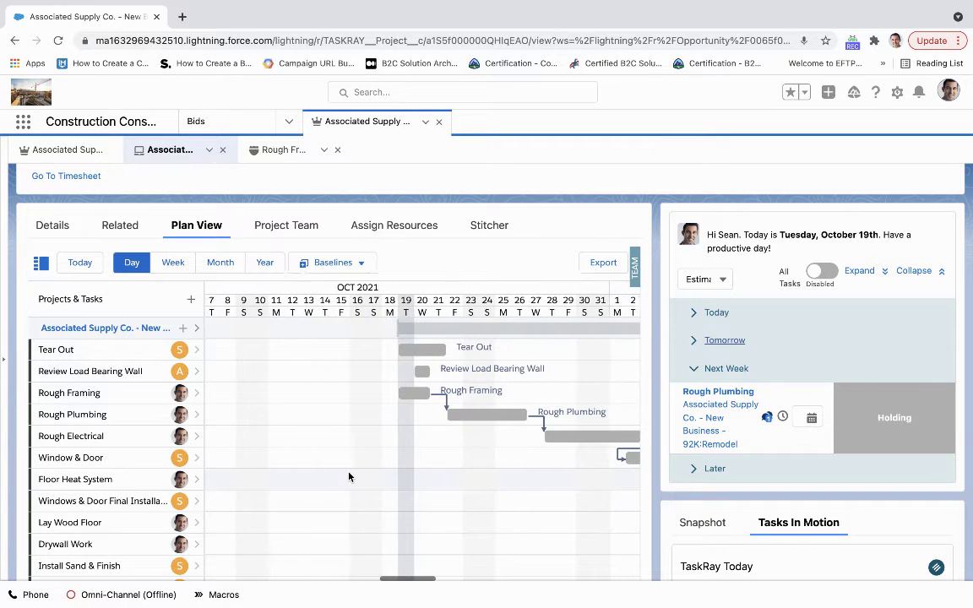
scroll(348, 474, right, 2)
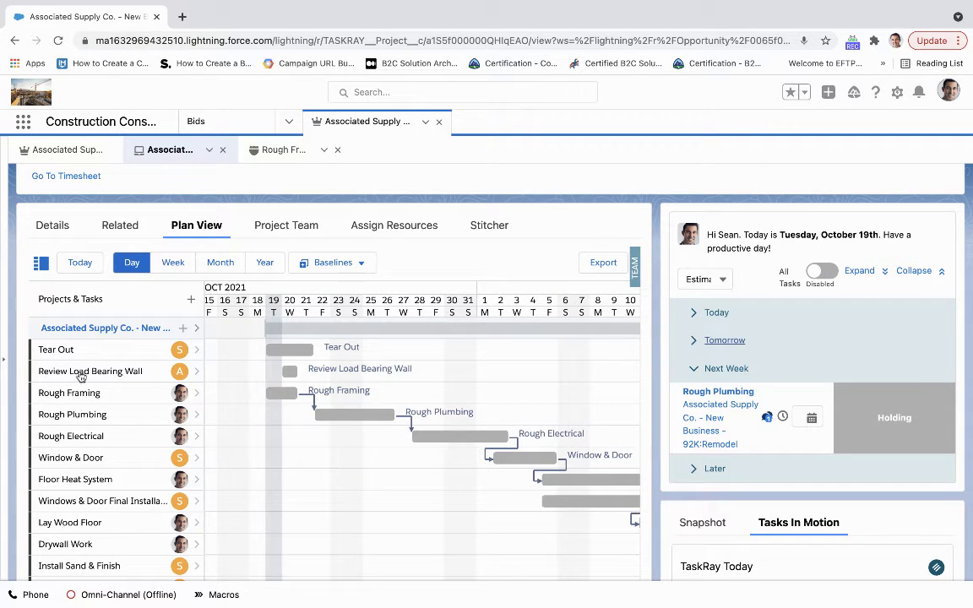
scroll(140, 513, right, 1)
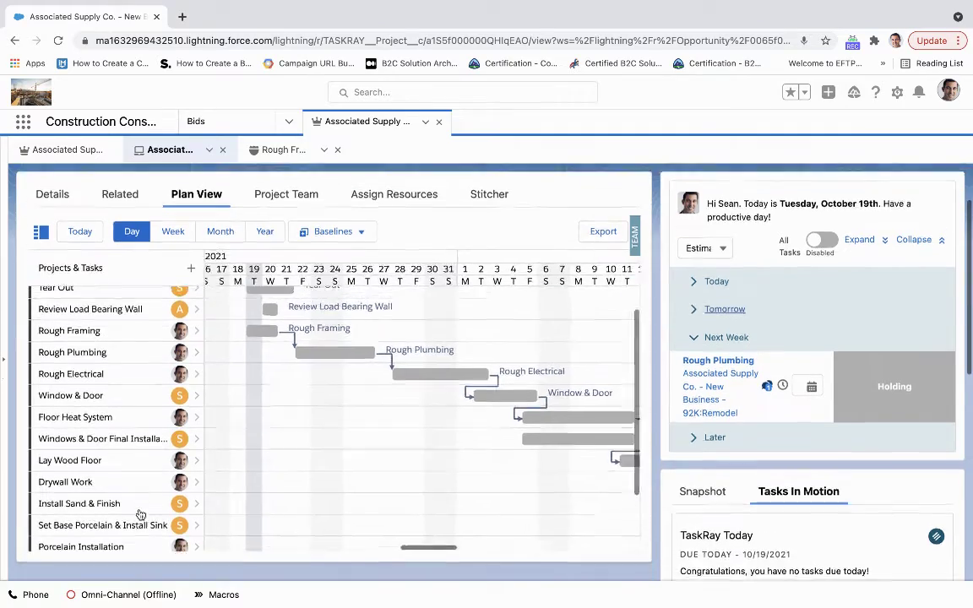
scroll(140, 516, down, 5)
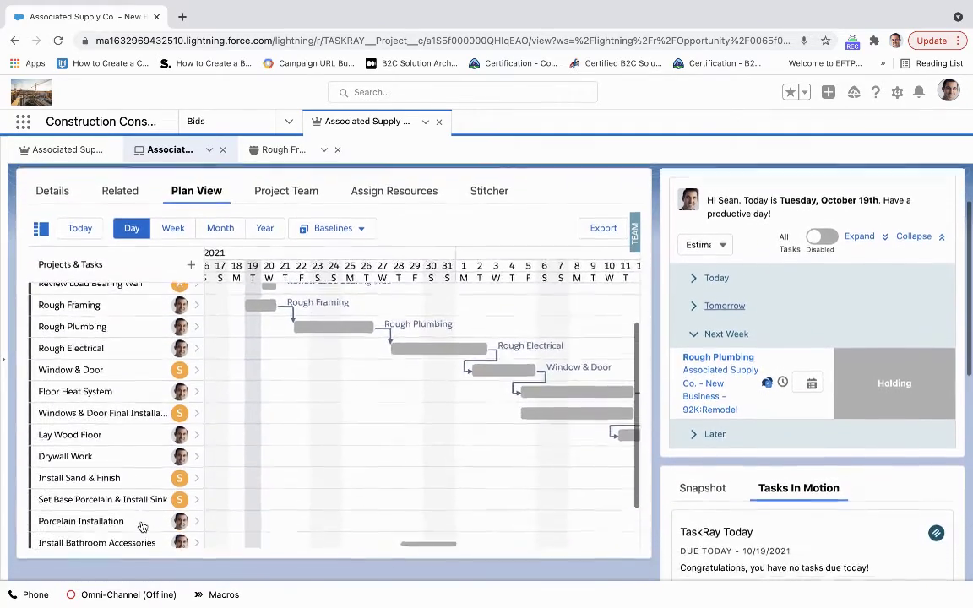
scroll(142, 527, up, 5)
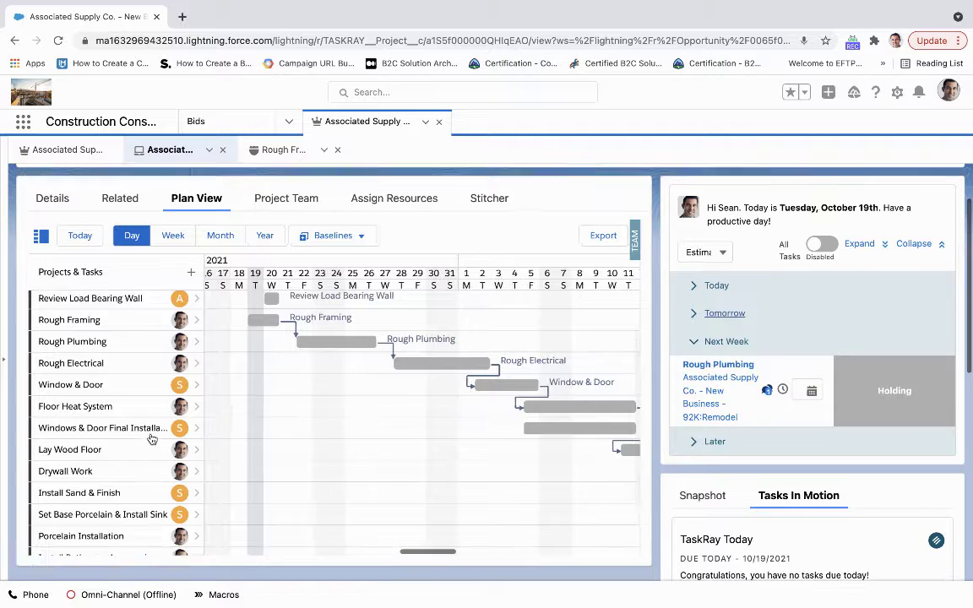
scroll(151, 439, up, 3)
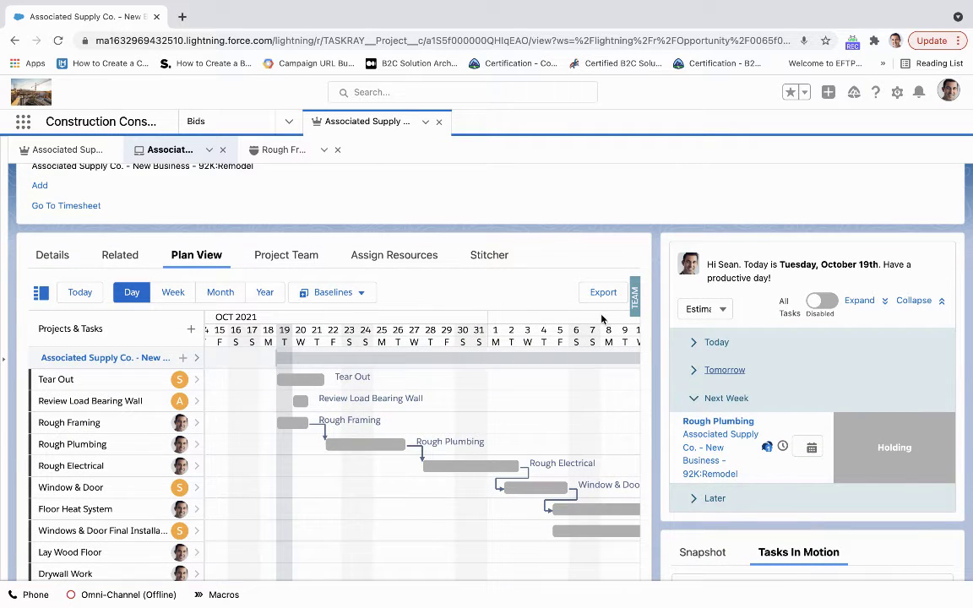
click(636, 300)
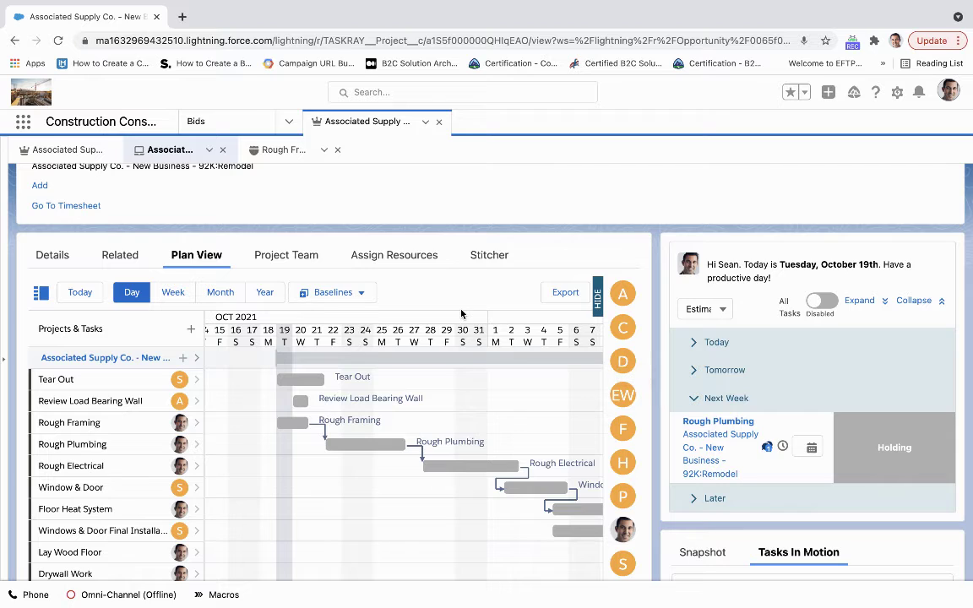
Step: Save a new 10/19/2021 baseline for the project
click(359, 296)
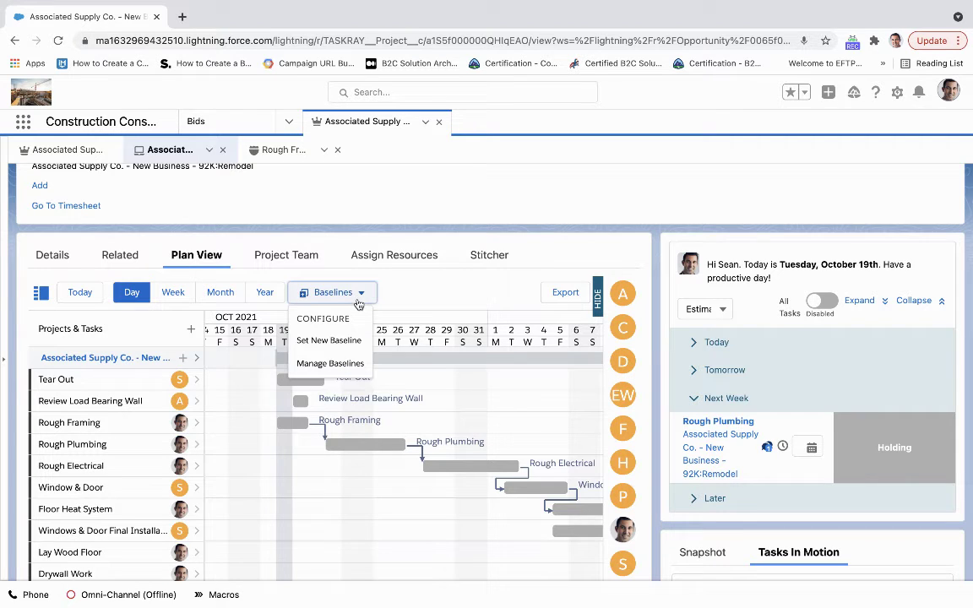
click(347, 343)
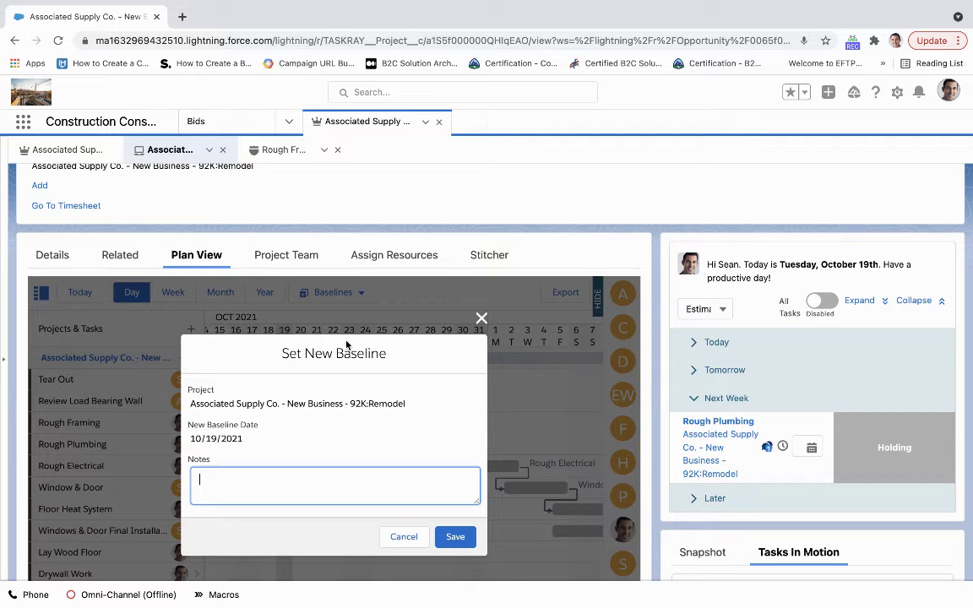
click(460, 543)
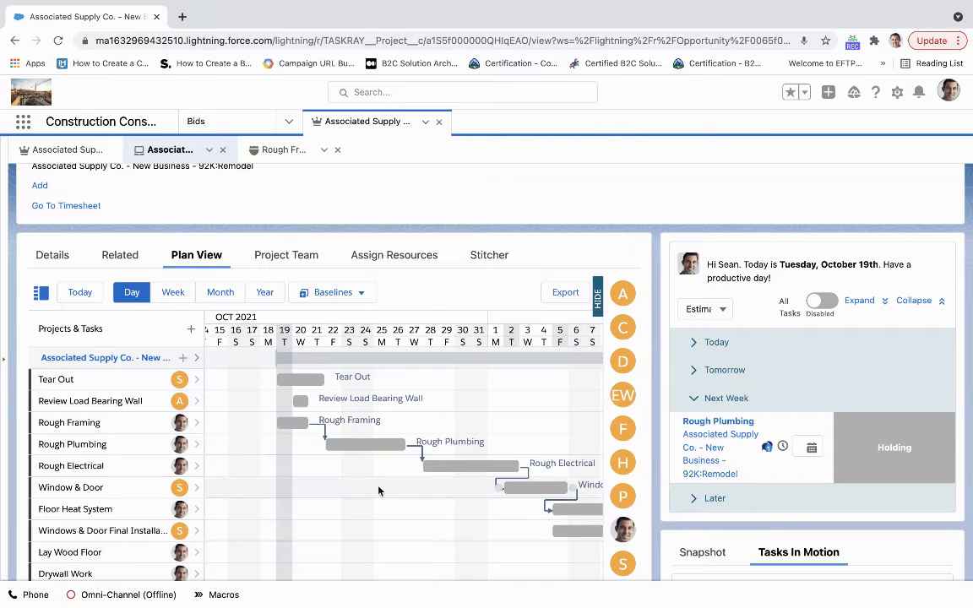
Step: Show the 10/19/2021 baseline on the Gantt and move Rough Plumbing about two days later
click(361, 294)
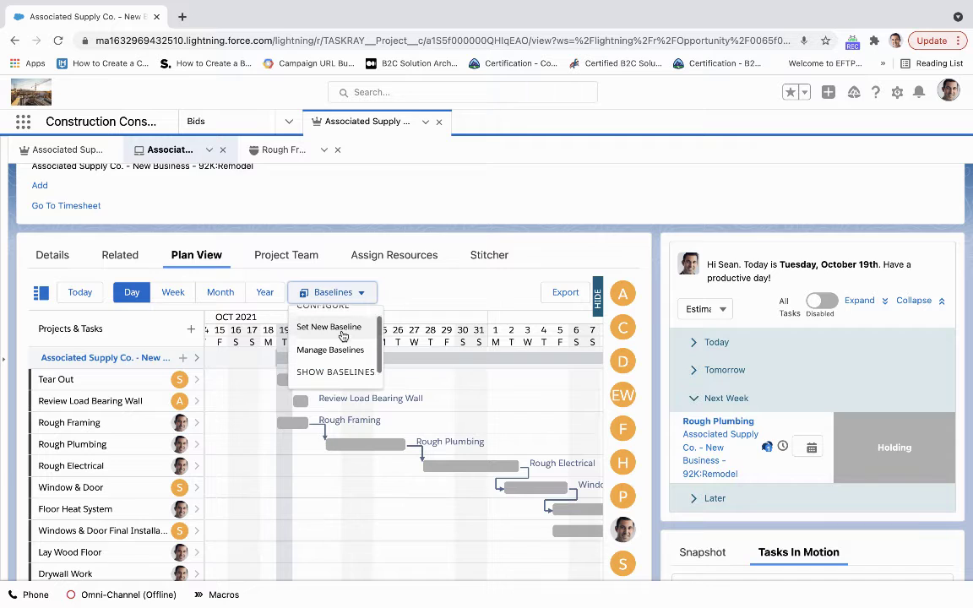
click(336, 383)
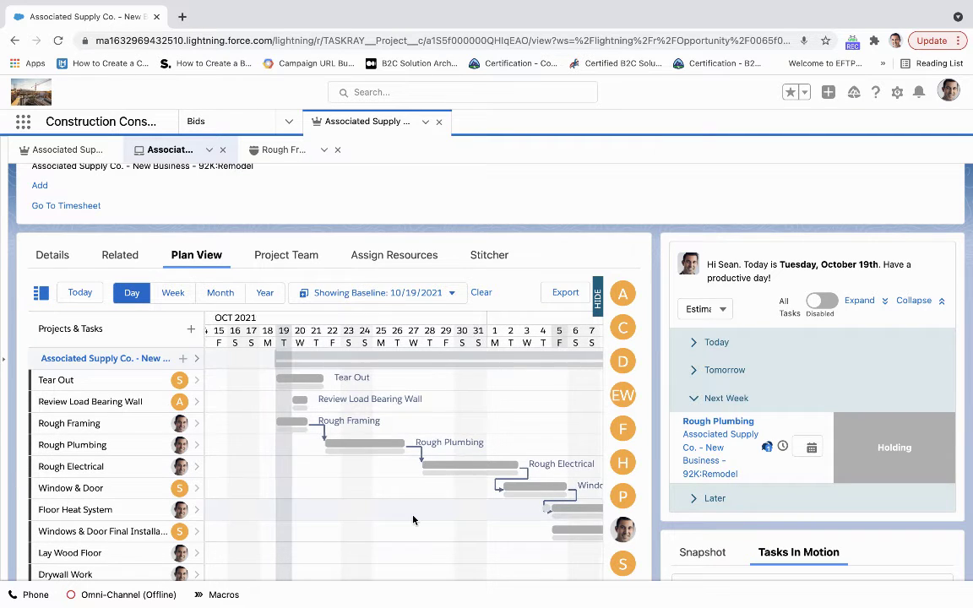
scroll(372, 505, right, 3)
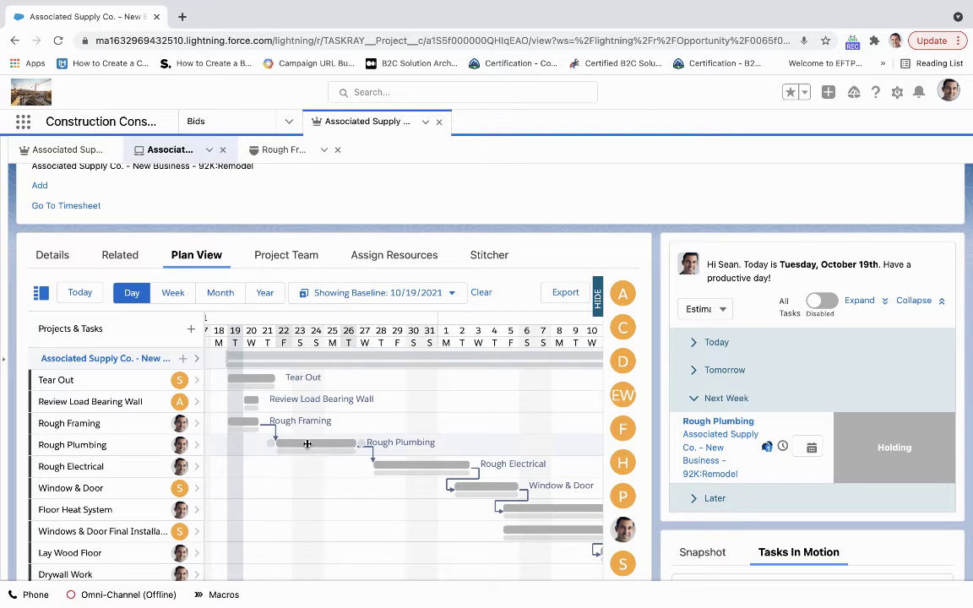
drag(308, 440, 340, 441)
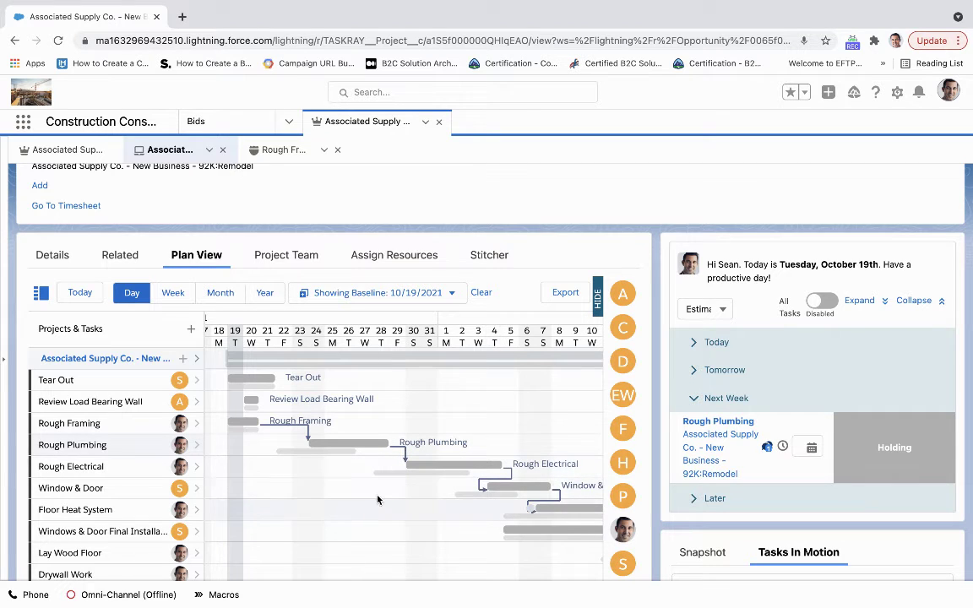
Step: Review the Project Team list: All Internal Users group, project owner and Architect queue
click(268, 256)
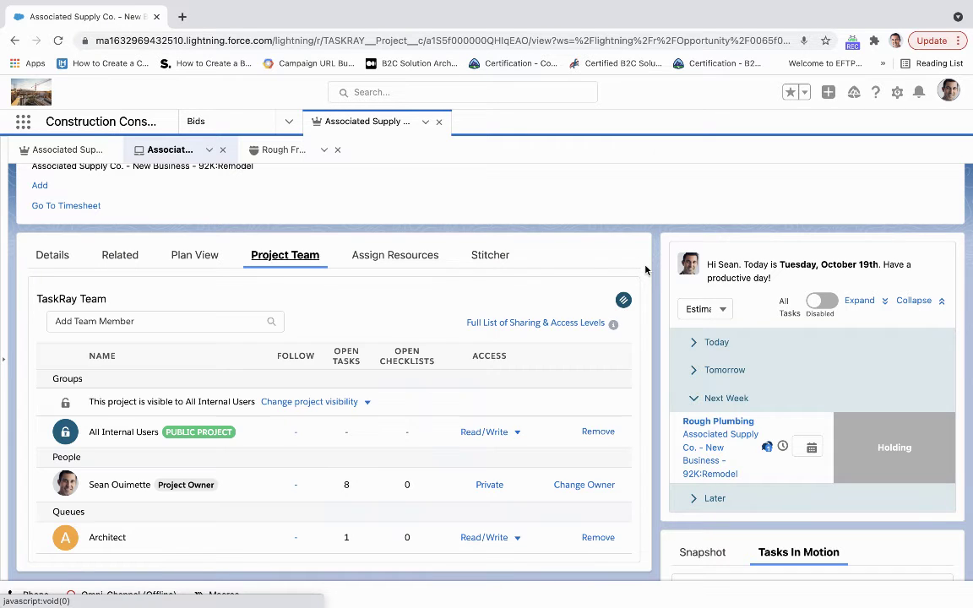
scroll(285, 371, down, 5)
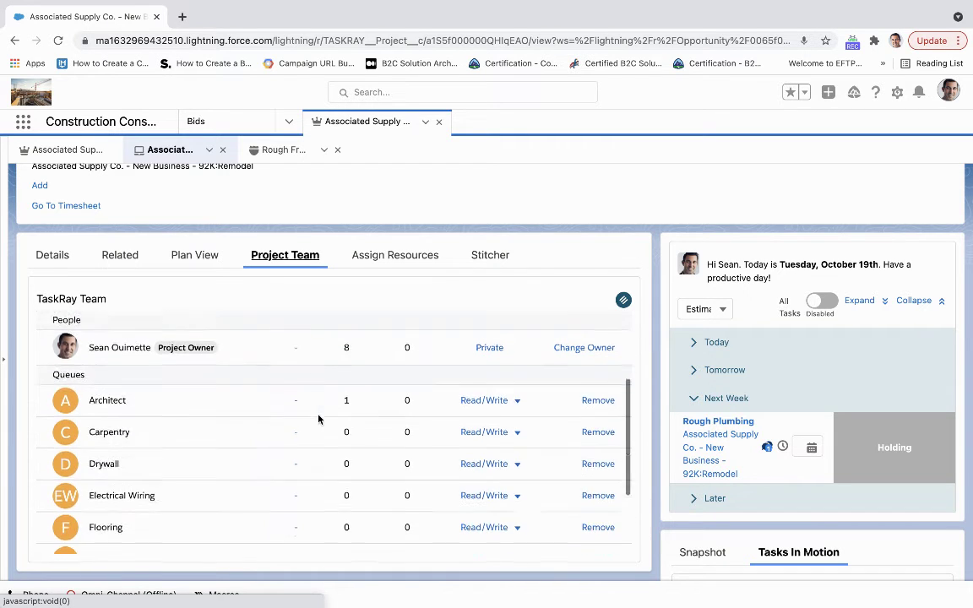
scroll(318, 419, down, 3)
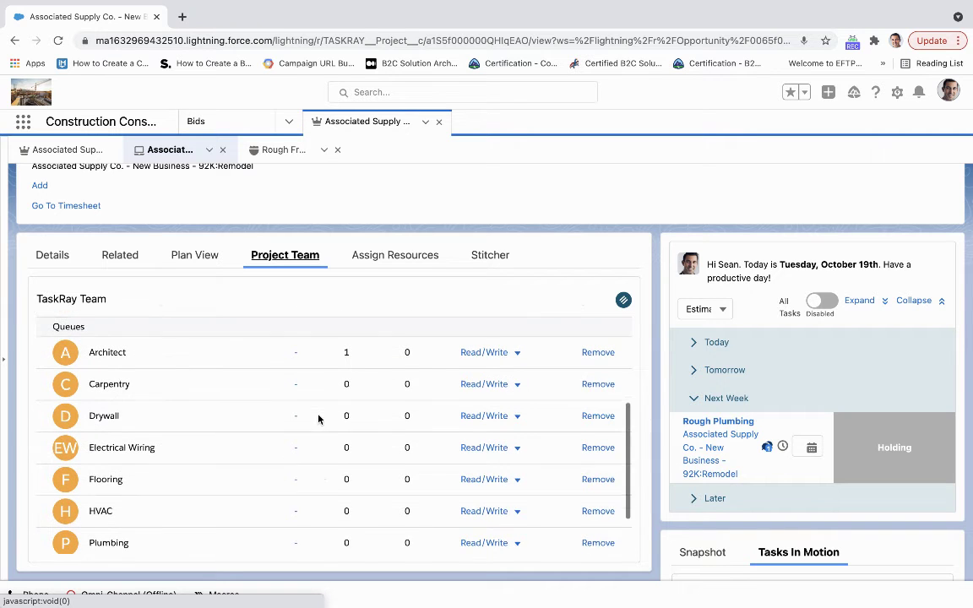
scroll(319, 419, down, 2)
scroll(318, 419, up, 3)
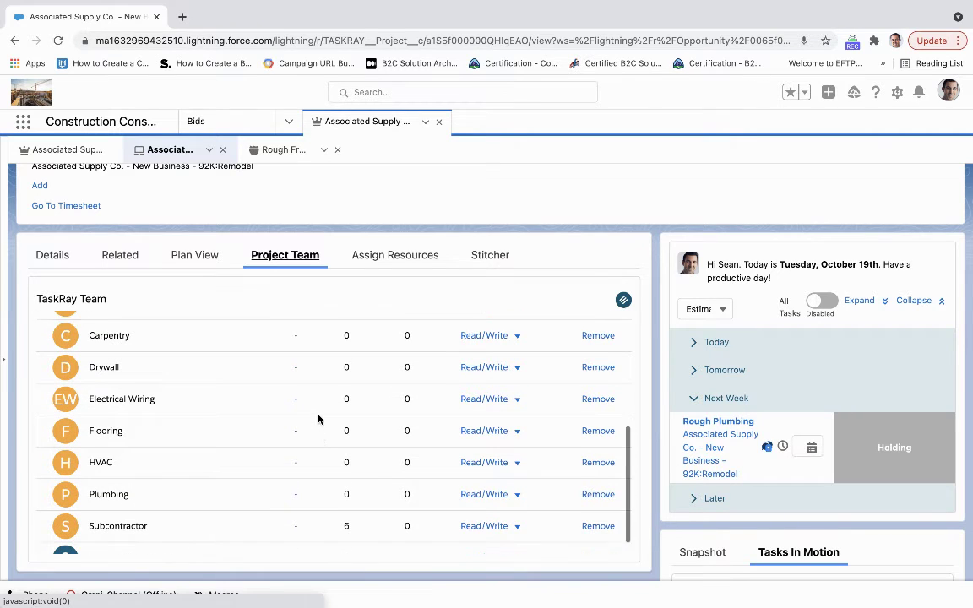
scroll(319, 419, up, 5)
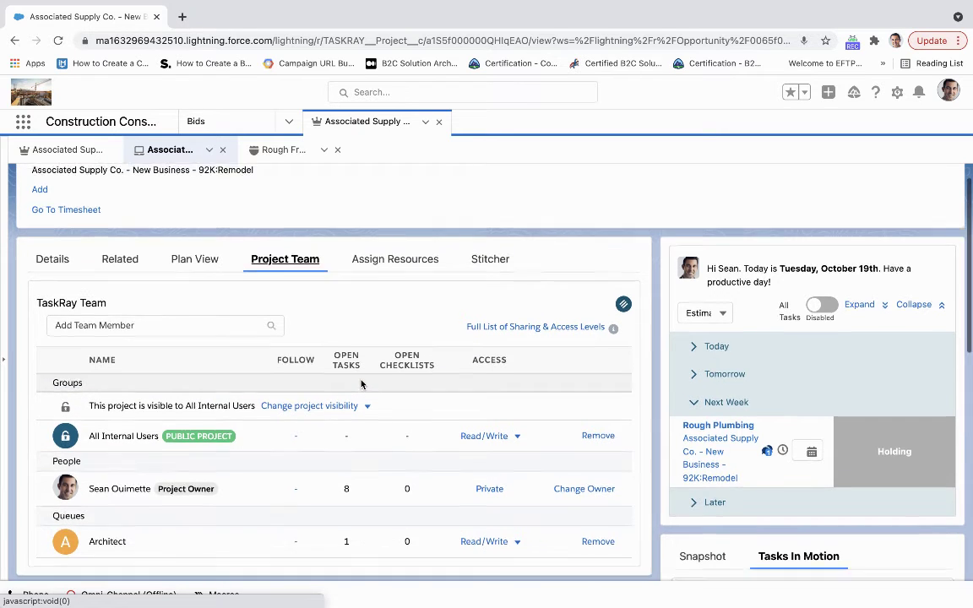
scroll(321, 405, up, 1)
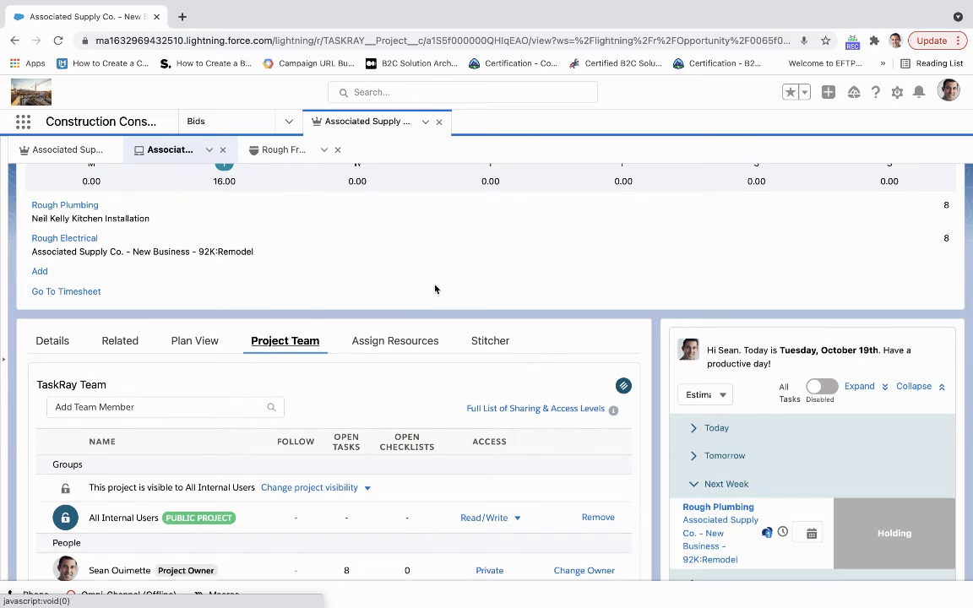
scroll(434, 289, up, 2)
scroll(547, 362, down, 3)
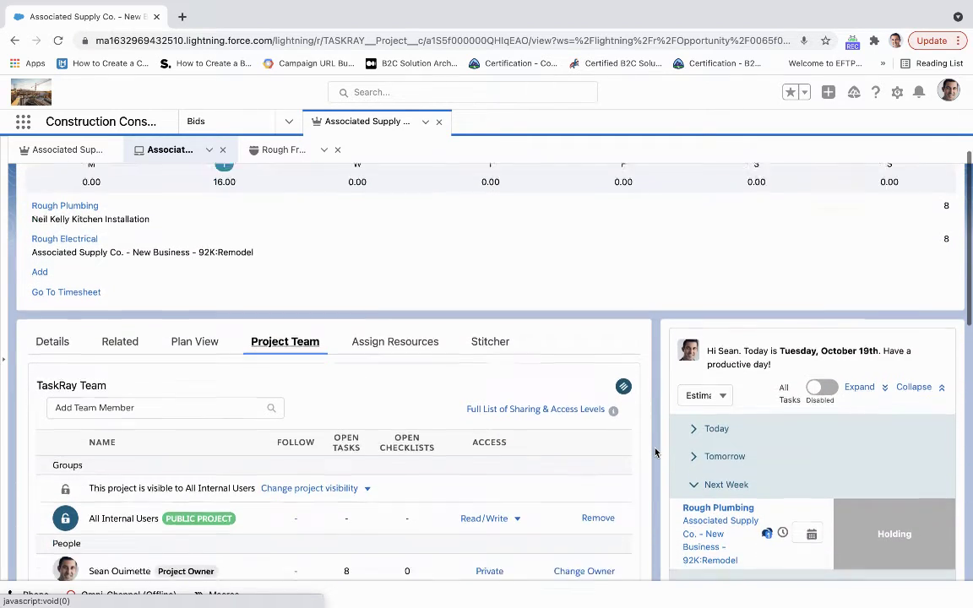
scroll(654, 453, down, 2)
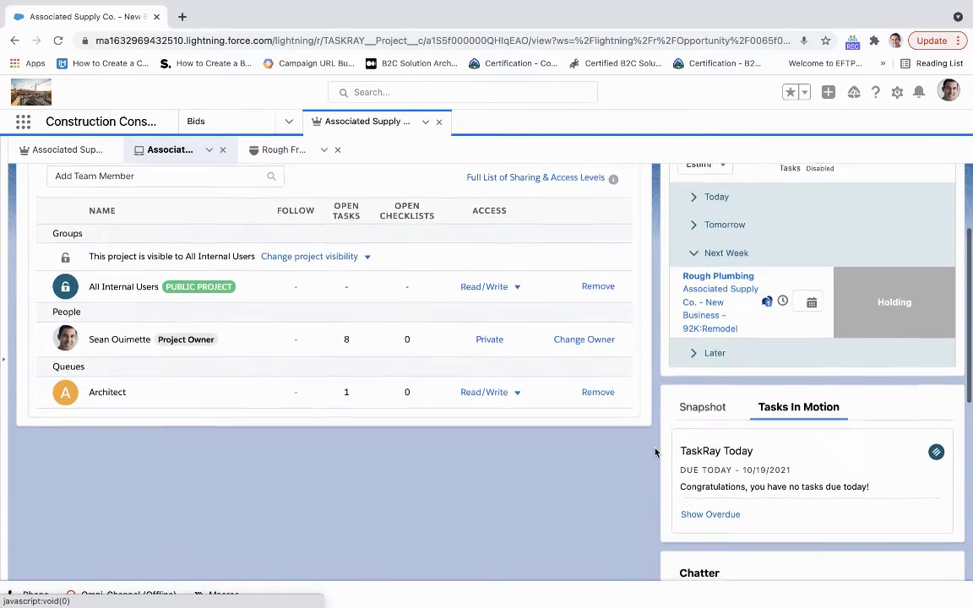
Step: Switch the right side panel to the project Snapshot summary
click(717, 386)
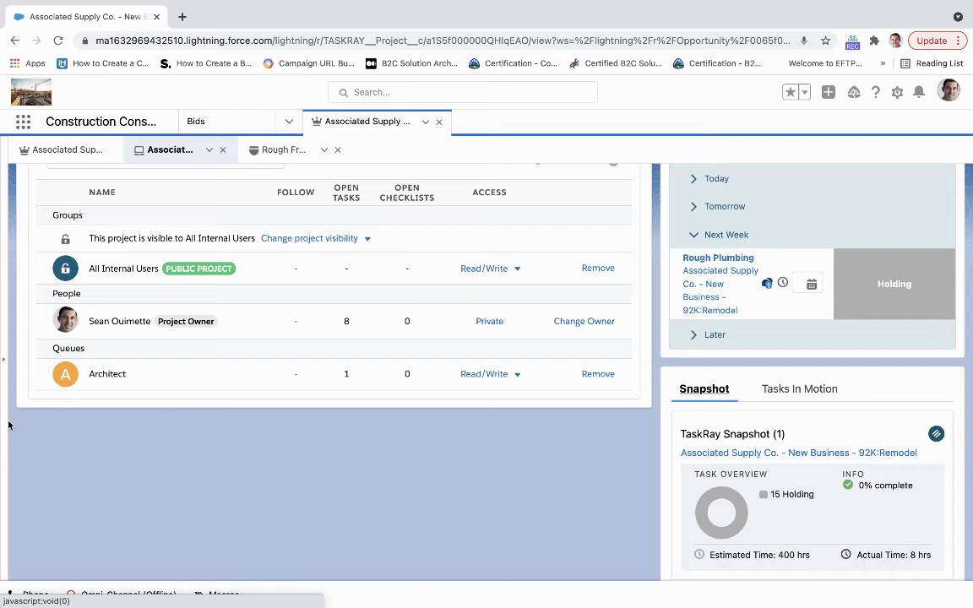
scroll(10, 422, up, 2)
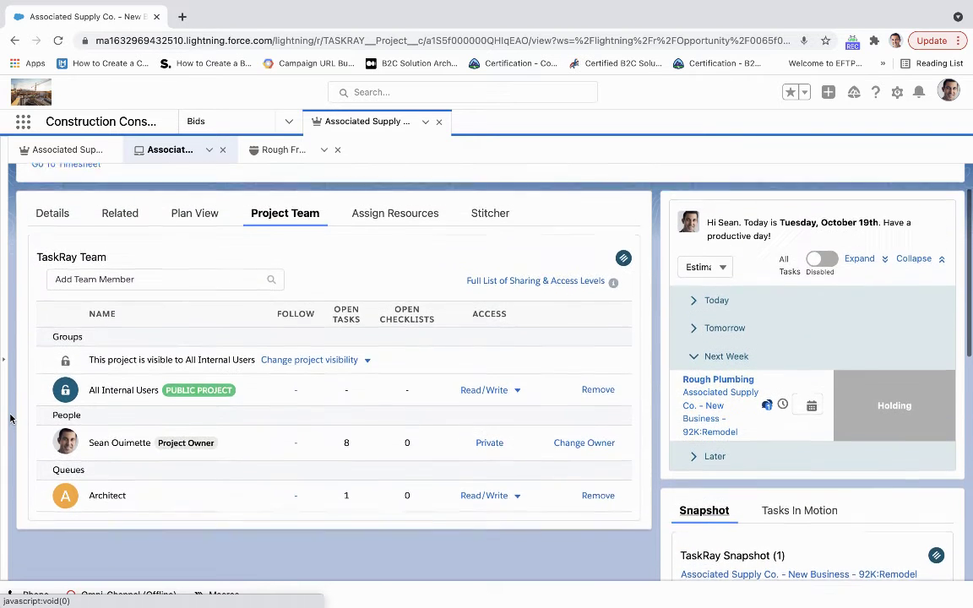
scroll(10, 418, up, 1)
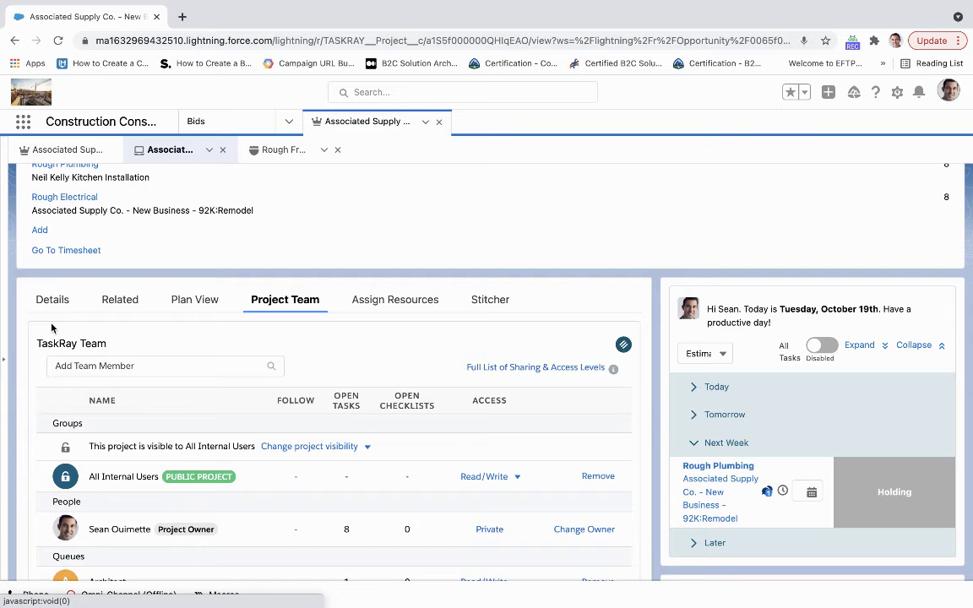
Step: Review the Related tab's TaskRay Time, Baselines, Team and Tasks lists, then return to the top
click(106, 301)
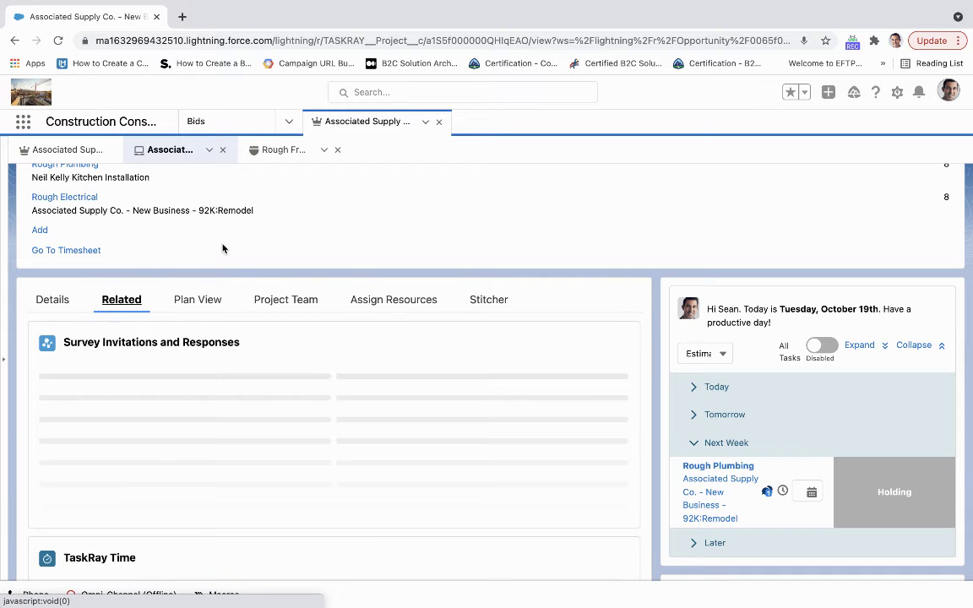
scroll(439, 347, down, 1)
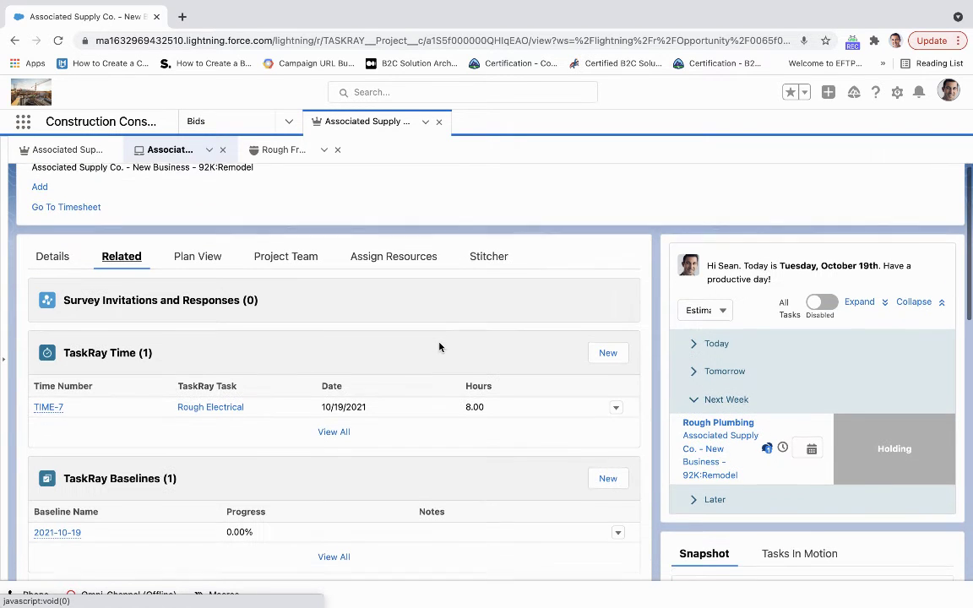
scroll(440, 346, down, 2)
scroll(440, 346, down, 1)
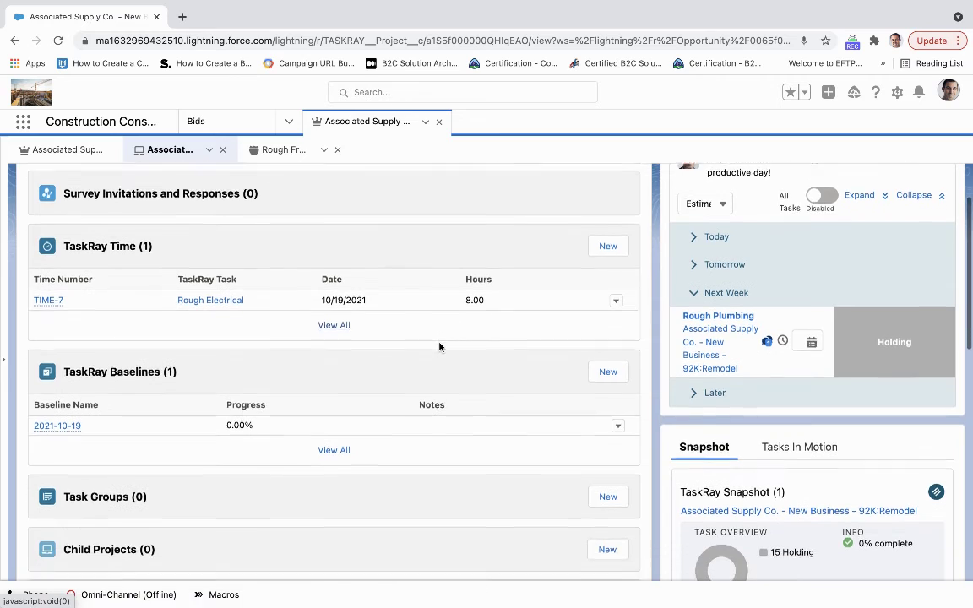
scroll(440, 346, down, 3)
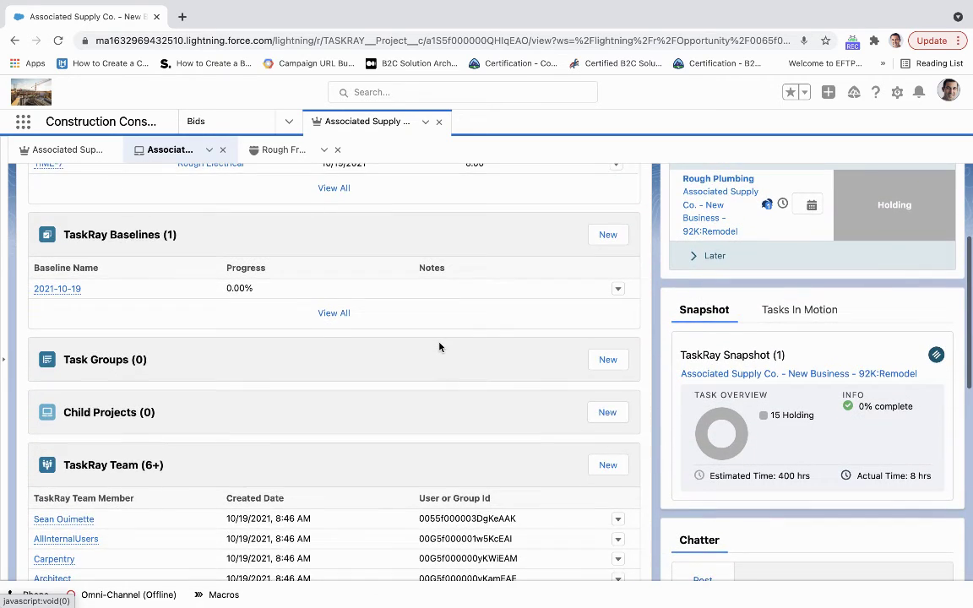
scroll(440, 346, down, 1)
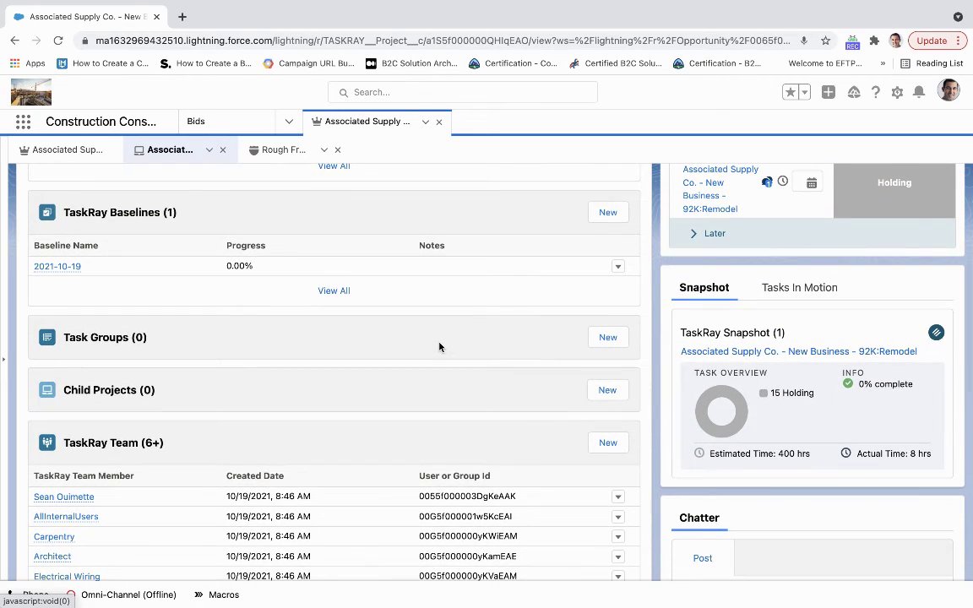
scroll(439, 347, down, 5)
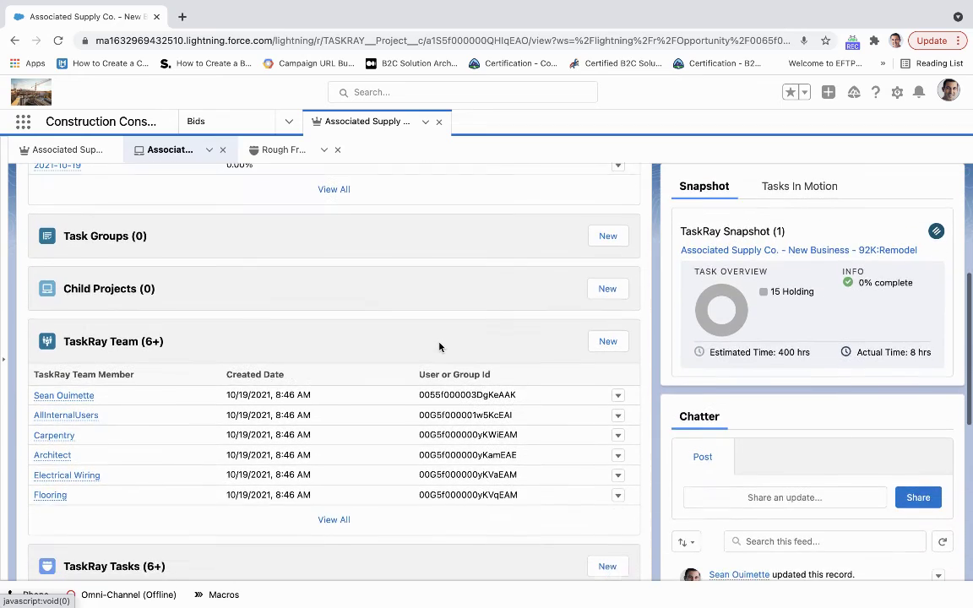
scroll(440, 347, down, 3)
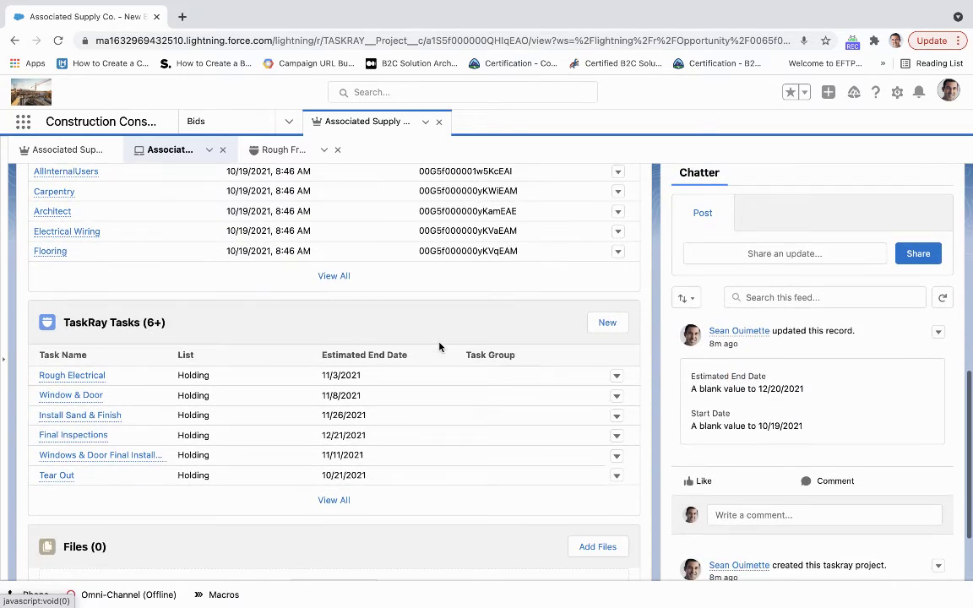
scroll(439, 346, up, 1)
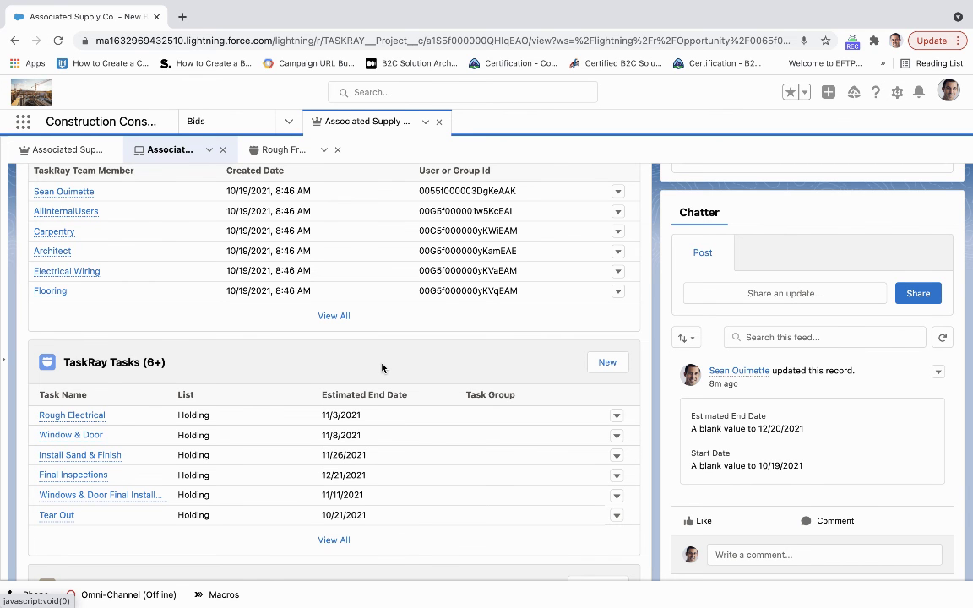
scroll(381, 367, up, 10)
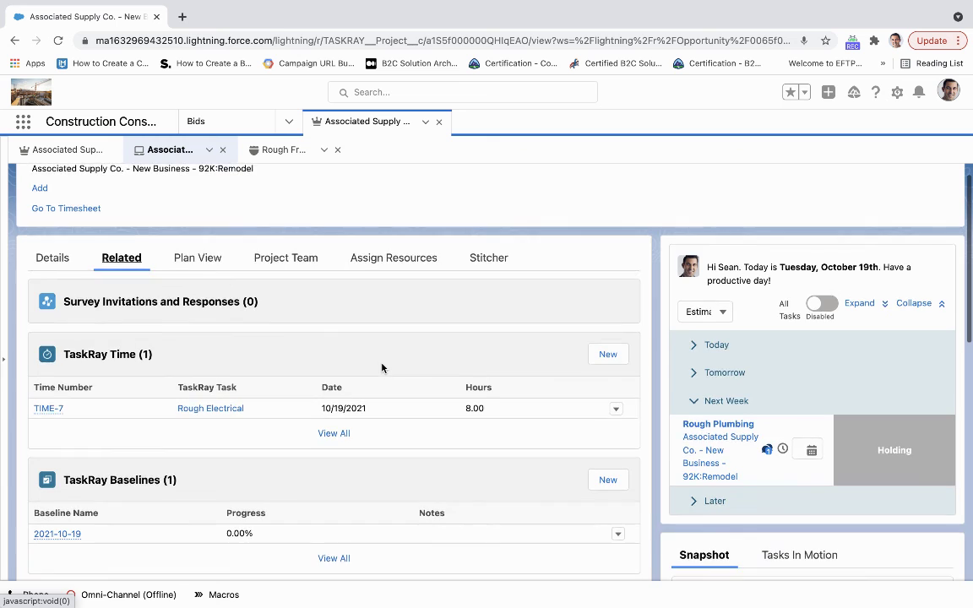
scroll(381, 368, up, 5)
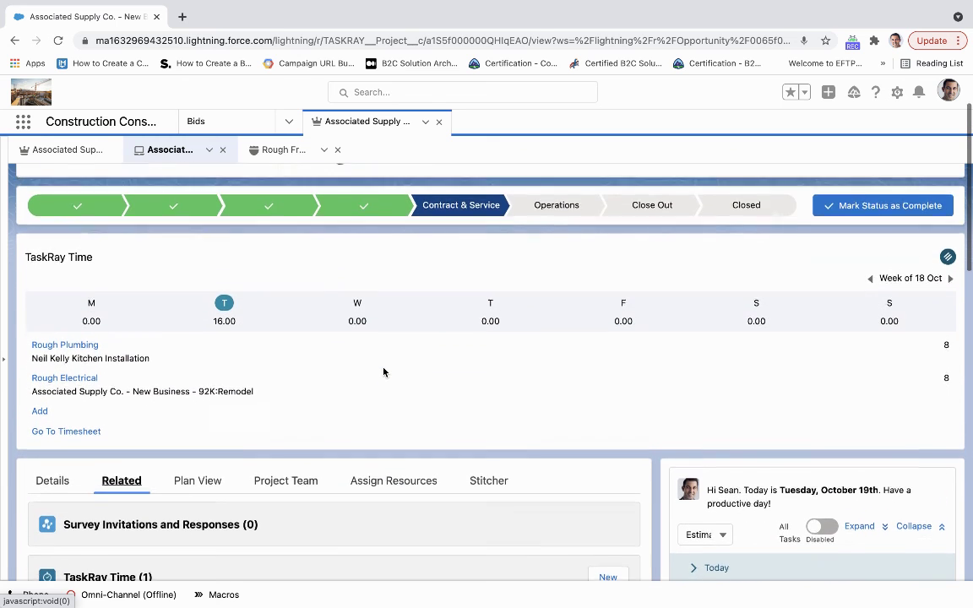
scroll(384, 374, up, 3)
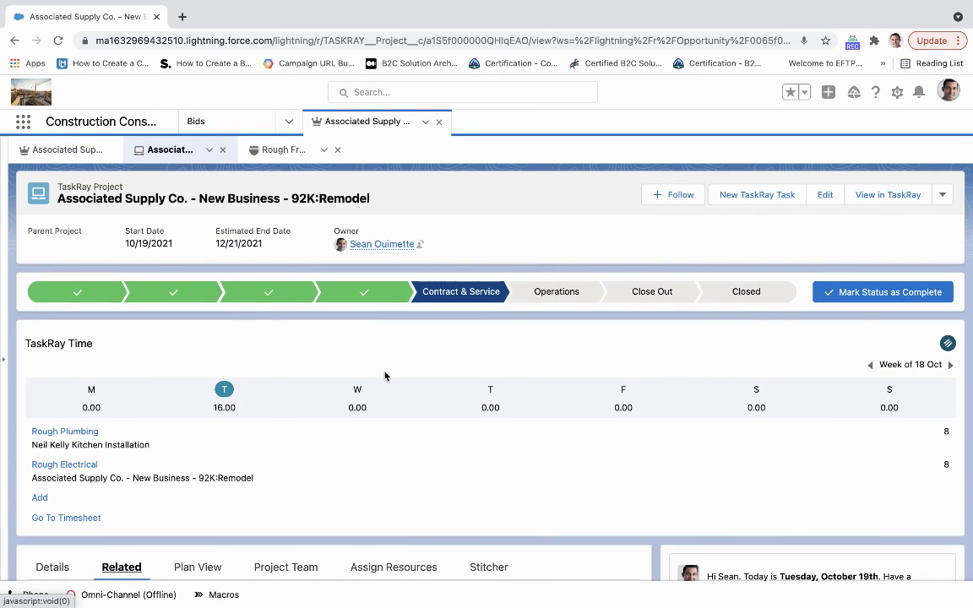